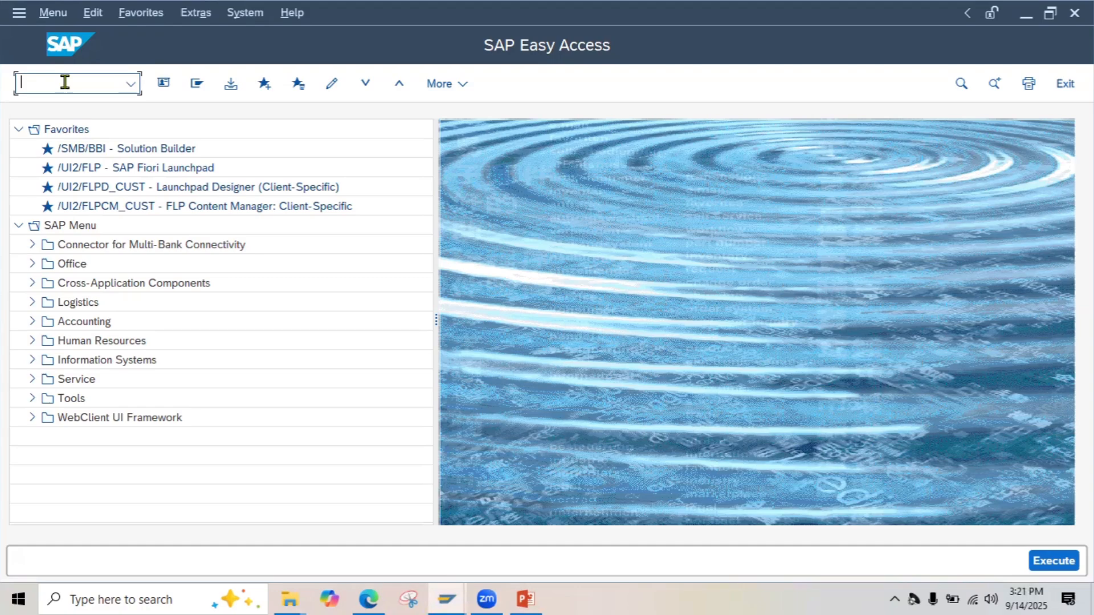
- Open the Create Material transaction MM01
type("/NMM011")
key("Return")
type("/NMM01")
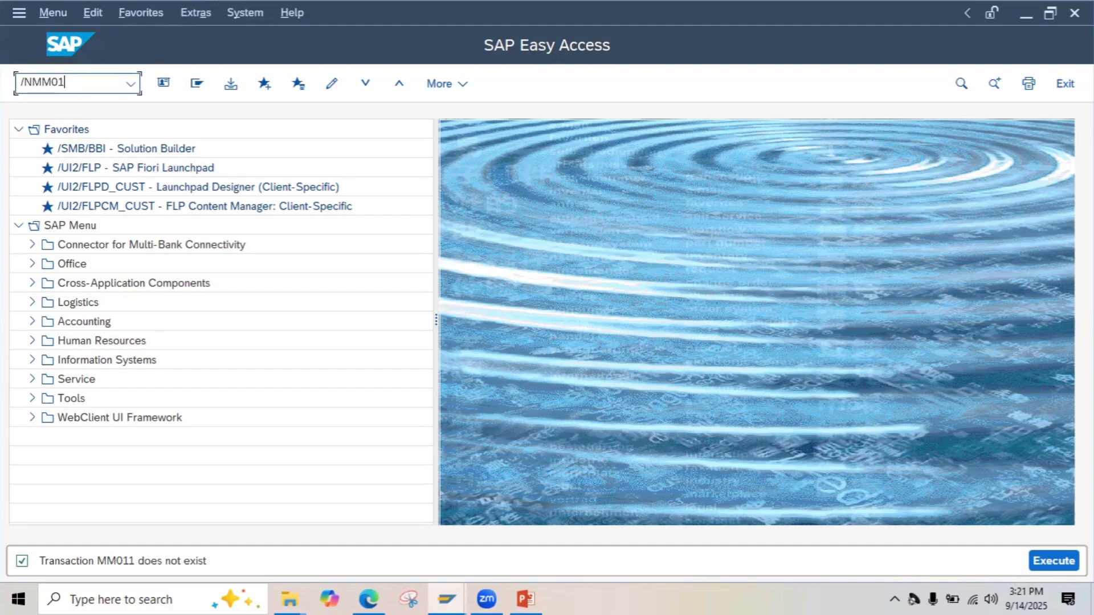
key("Return")
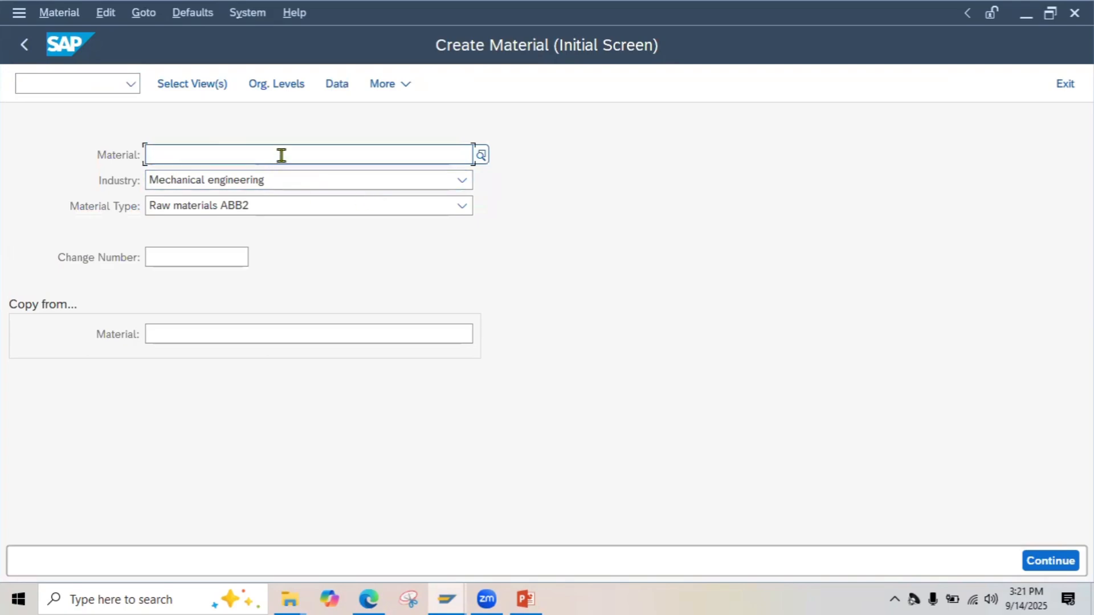
- Enter material ABB-RMS with material type Raw materials ABB2 and proceed to the view selection
type("ABB")
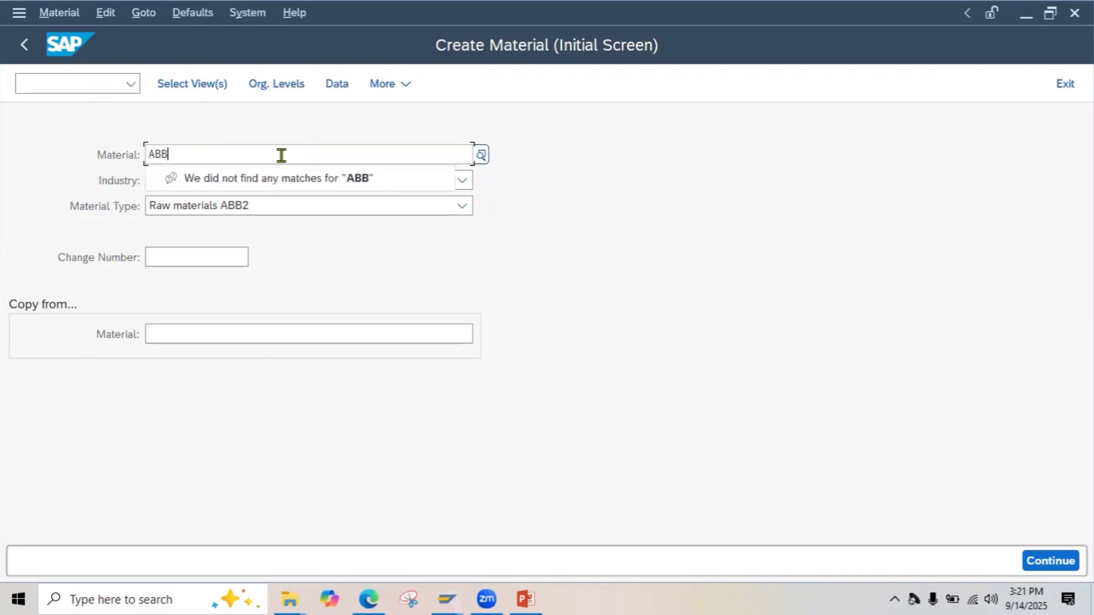
type("-RMS")
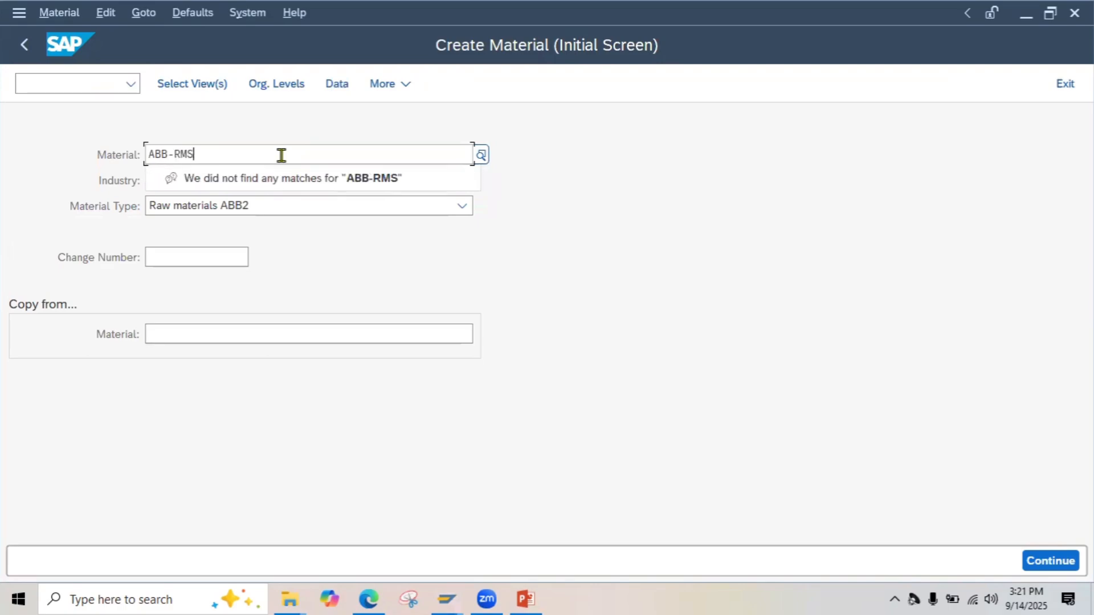
left_click(576, 213)
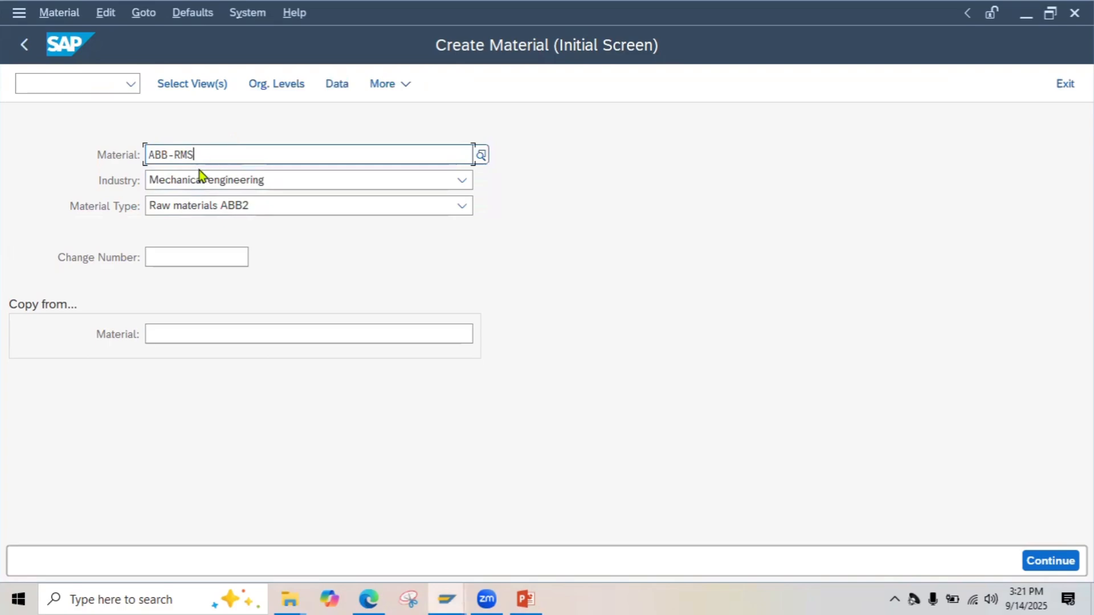
left_click(256, 207)
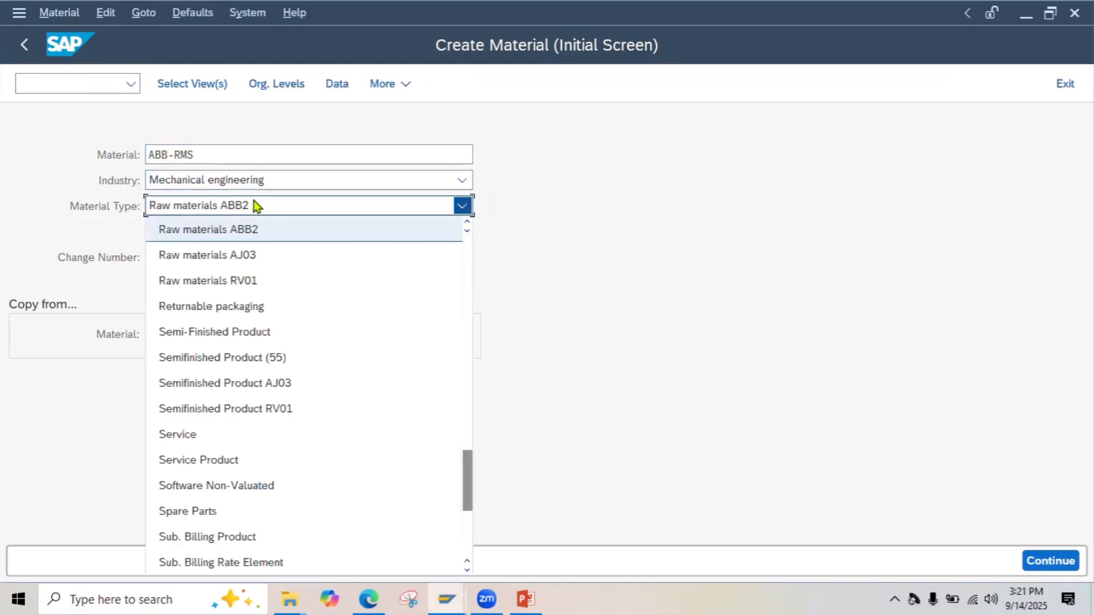
left_click(234, 230)
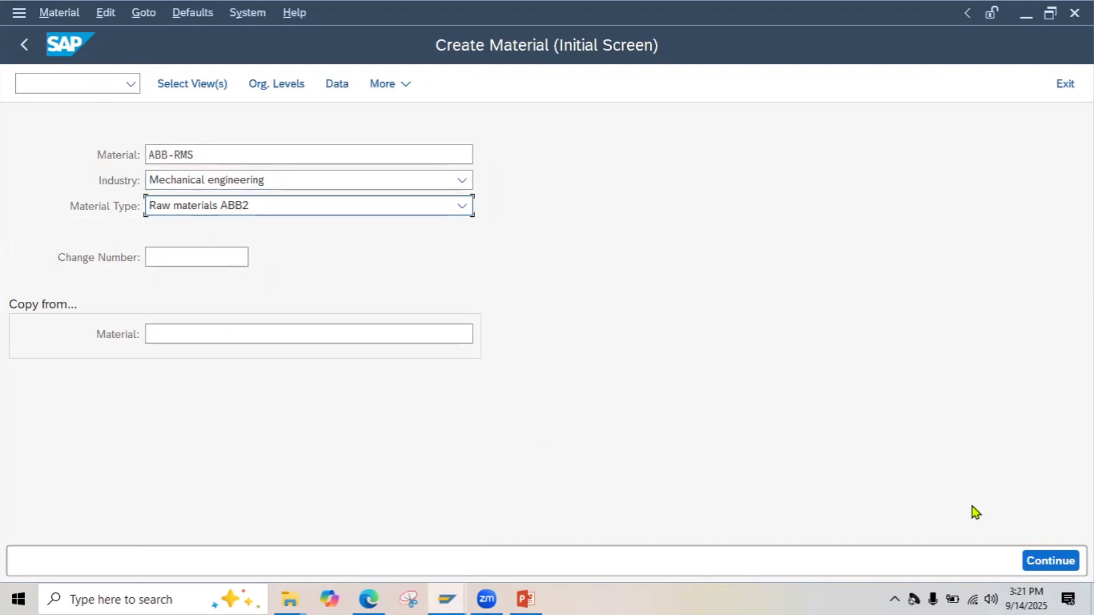
key("Return")
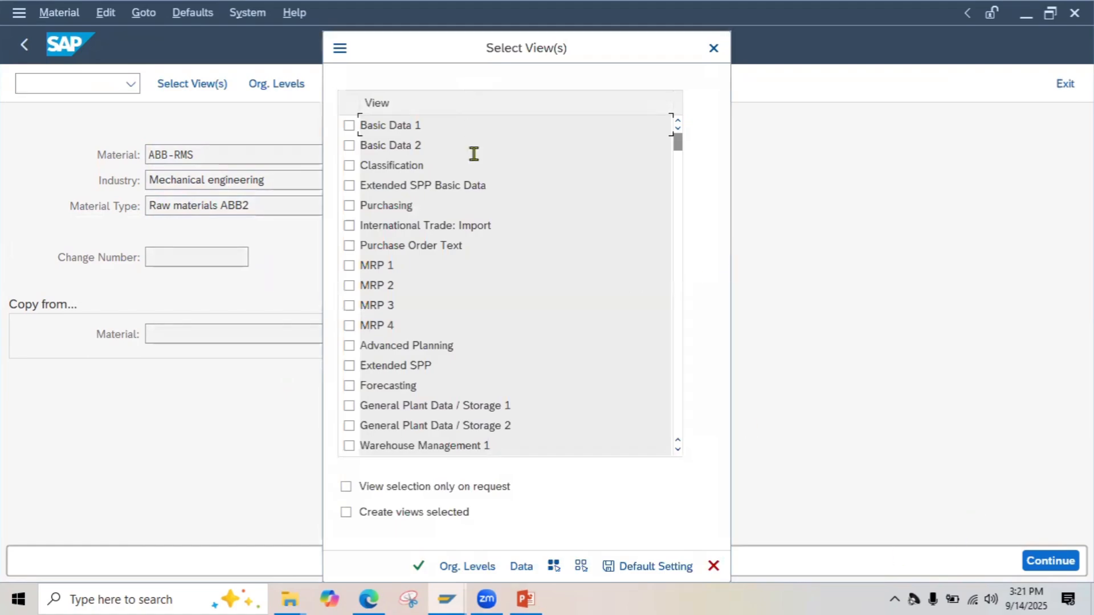
- Select the Basic Data 1–2, Purchasing, Purchase Order Text, MRP 1–4 and General Plant Data / Storage 1–2 views
left_click(348, 125)
left_click(349, 146)
left_click(349, 206)
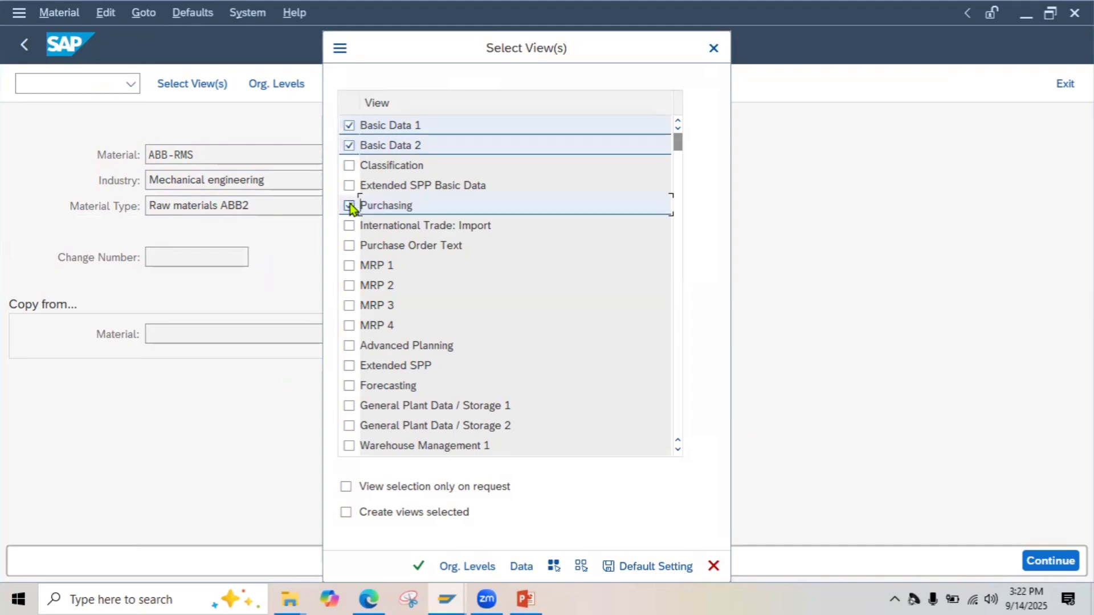
left_click(349, 245)
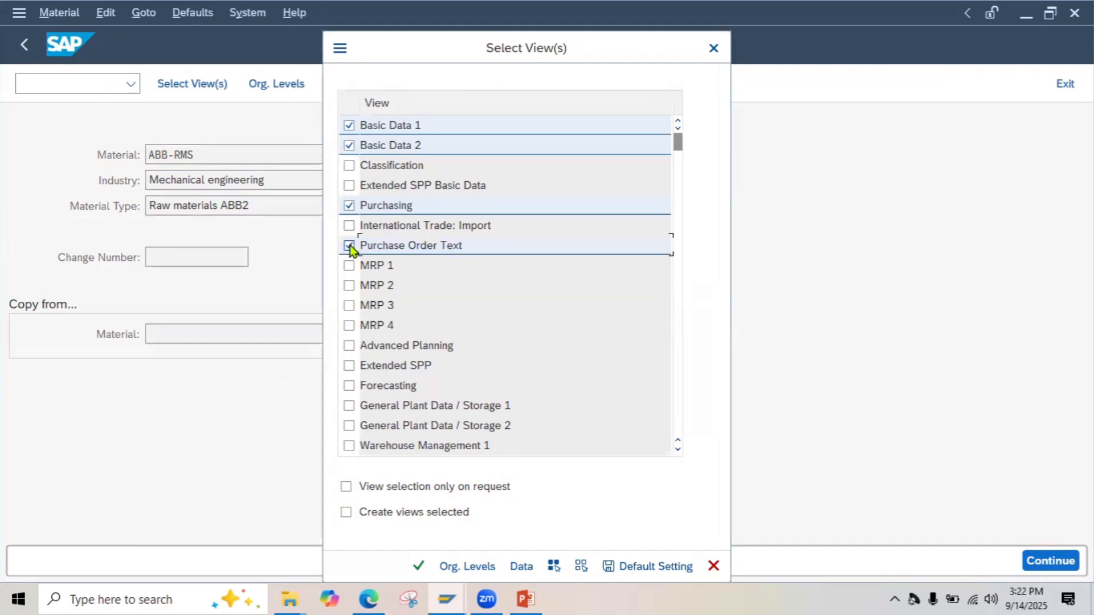
left_click(350, 266)
left_click(349, 286)
left_click(349, 305)
left_click(349, 325)
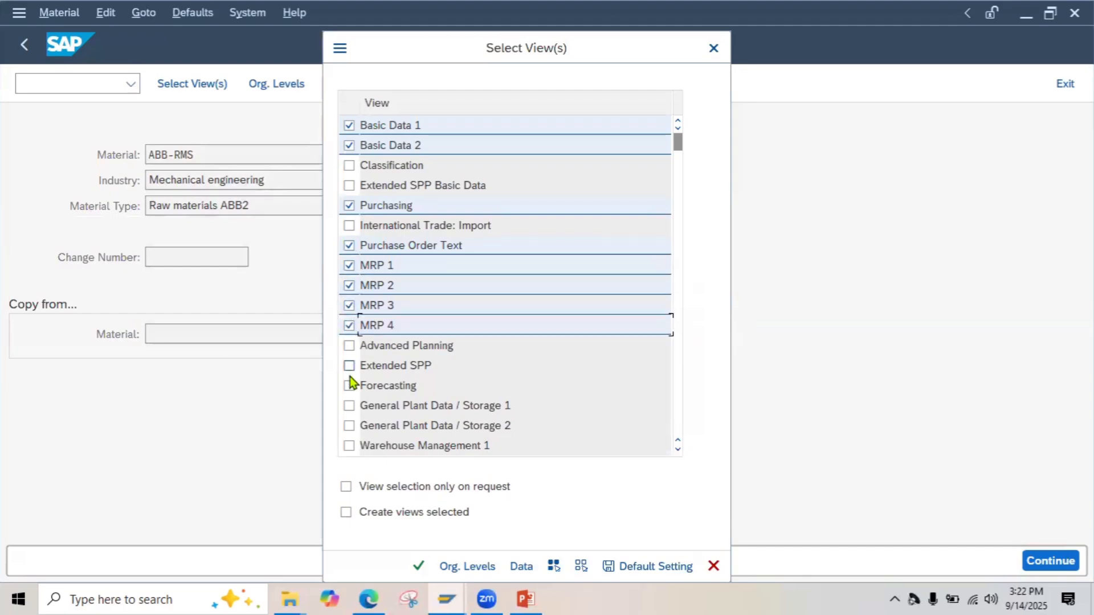
left_click(350, 406)
left_click(349, 425)
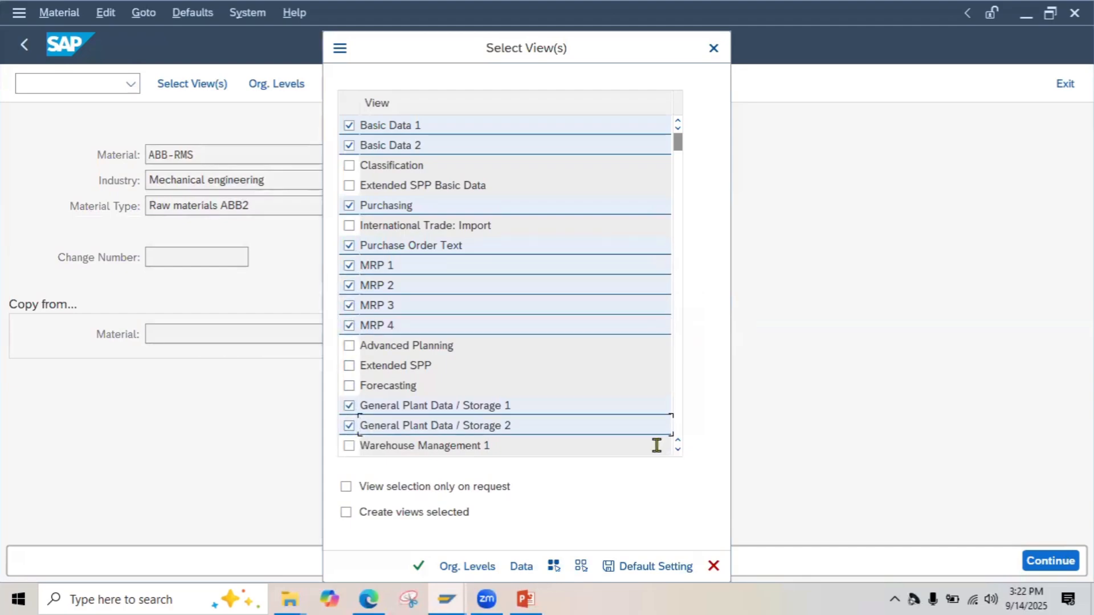
- Add the Accounting 1, Accounting 2, Costing 1 and Costing 2 views and confirm the view selection
left_click(678, 450)
left_click(678, 449)
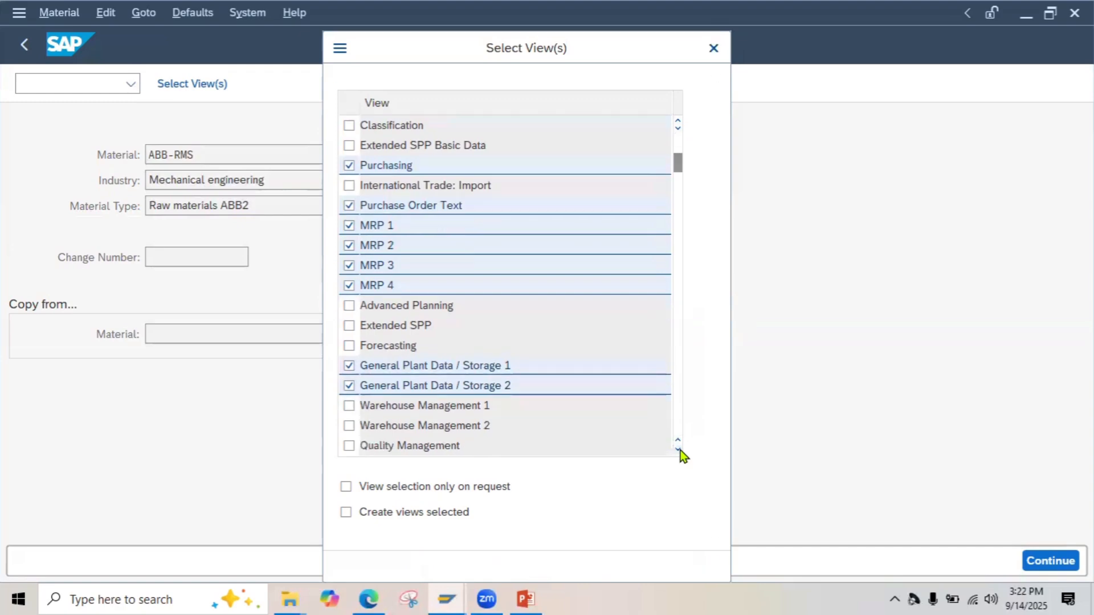
left_click(679, 449)
left_click(678, 449)
left_click(678, 449)
left_click(679, 449)
left_click(679, 449)
left_click(678, 449)
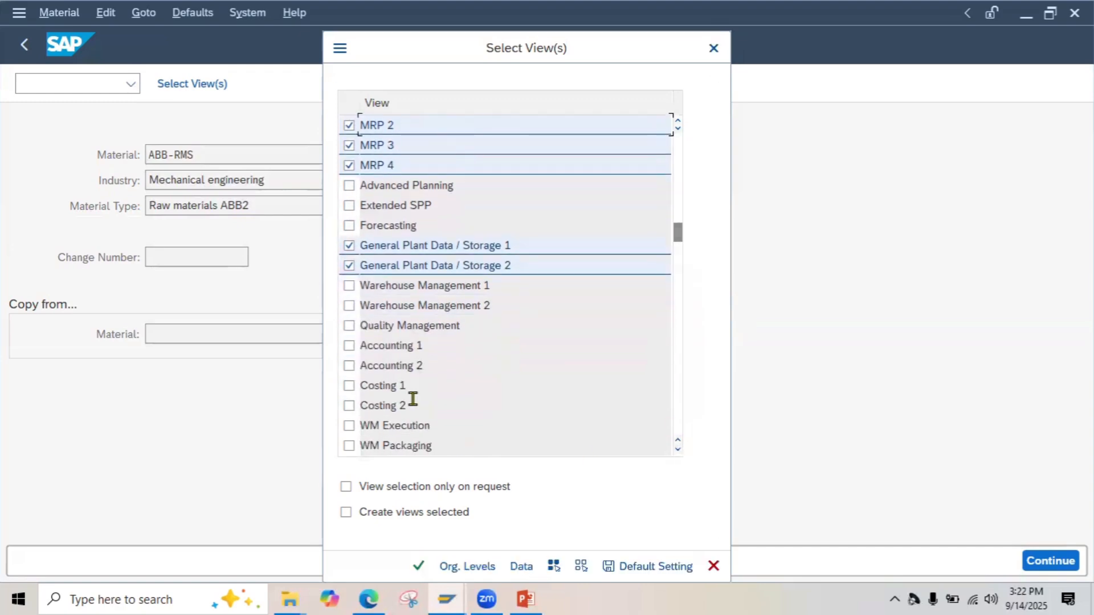
left_click(350, 346)
left_click(351, 364)
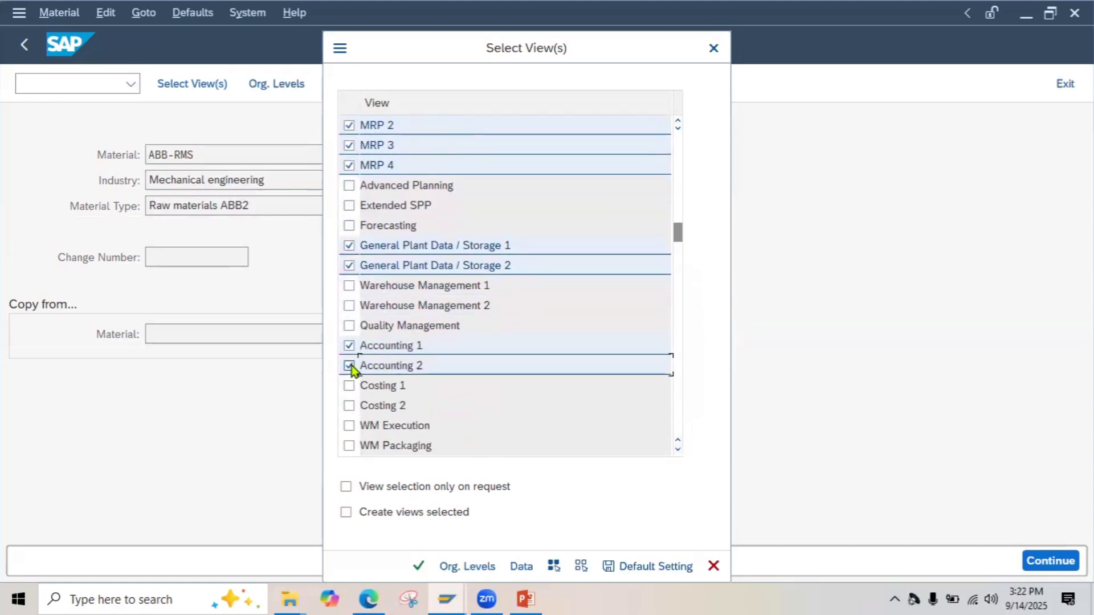
left_click(349, 386)
left_click(349, 406)
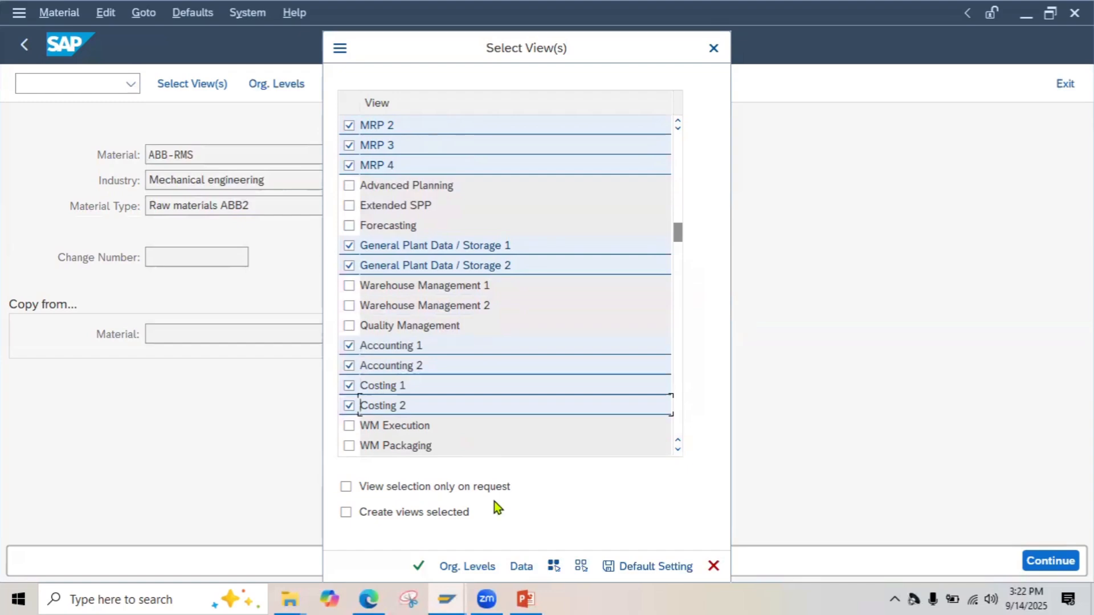
left_click(416, 566)
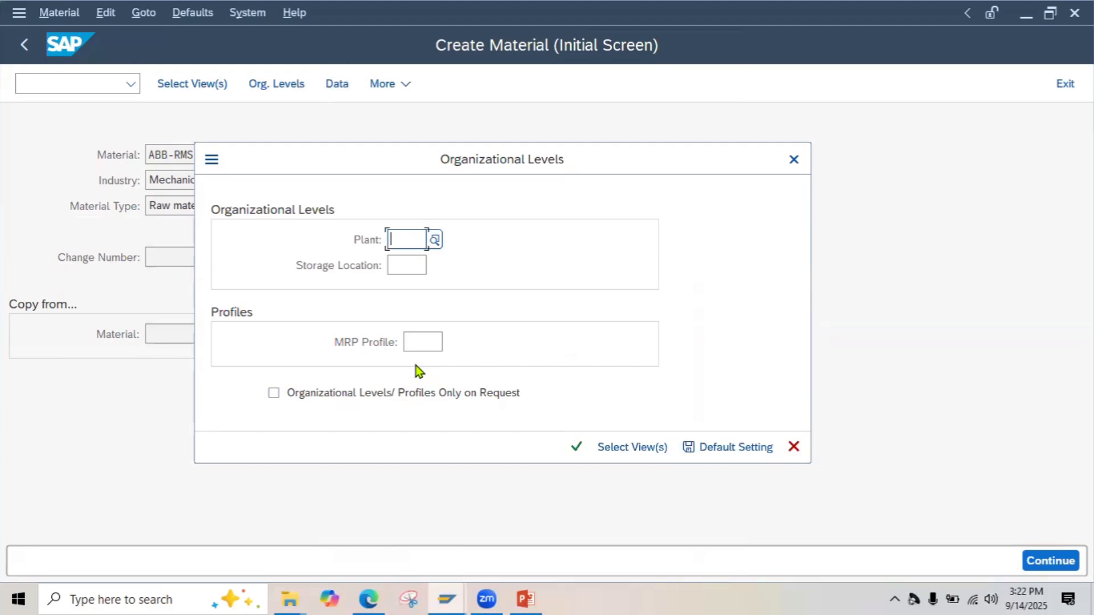
- Try to set the material's organizational levels to plant ABB2 and storage location ABB
type("ABB22")
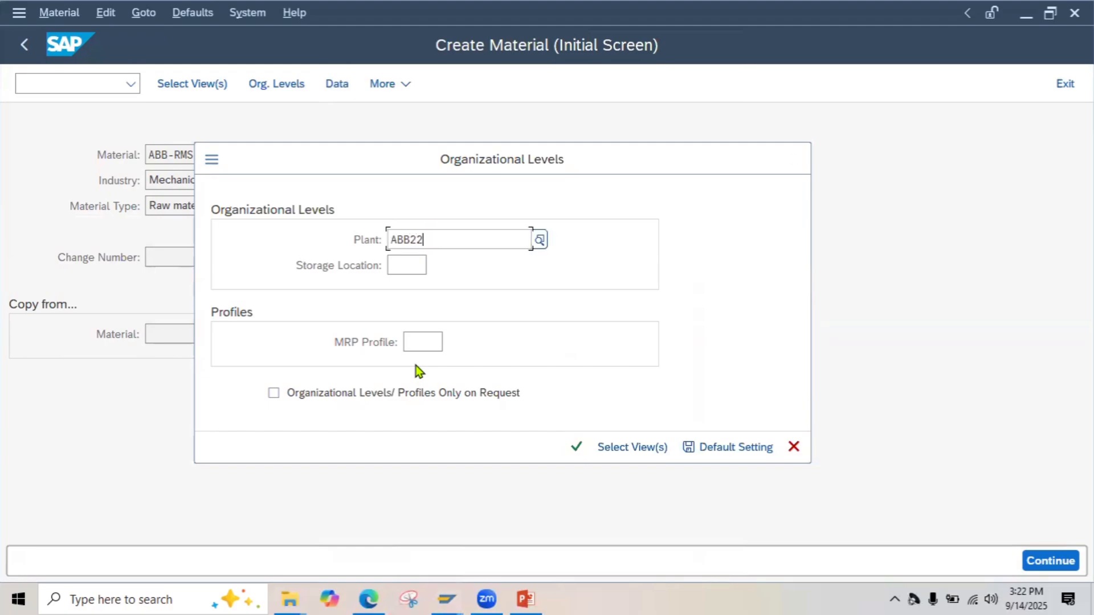
key("Down")
key("Return")
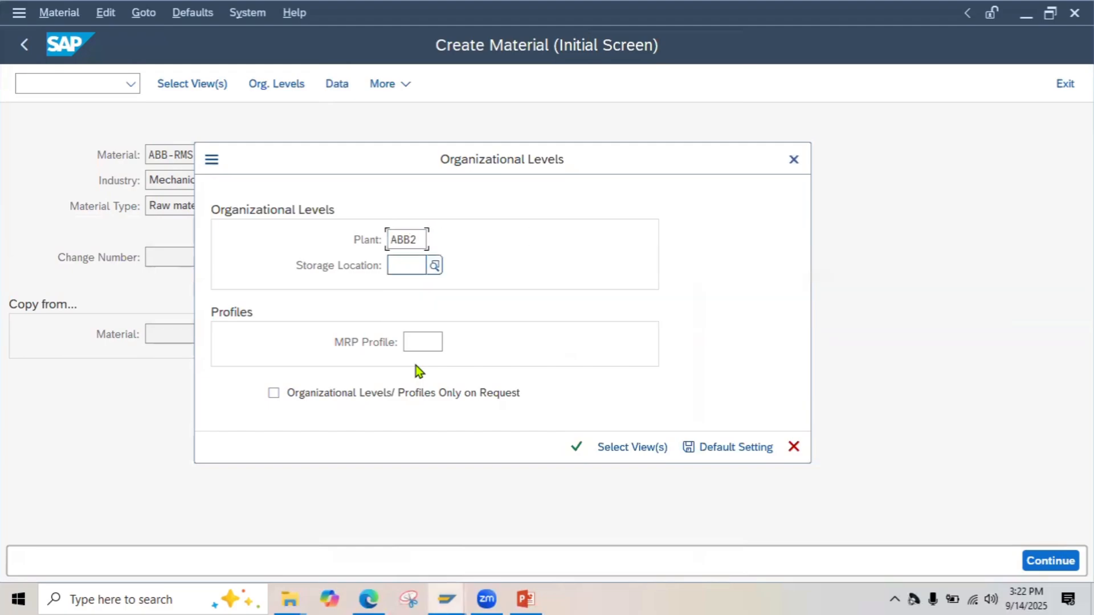
key("Tab")
type("ABB")
key("Down")
key("Return")
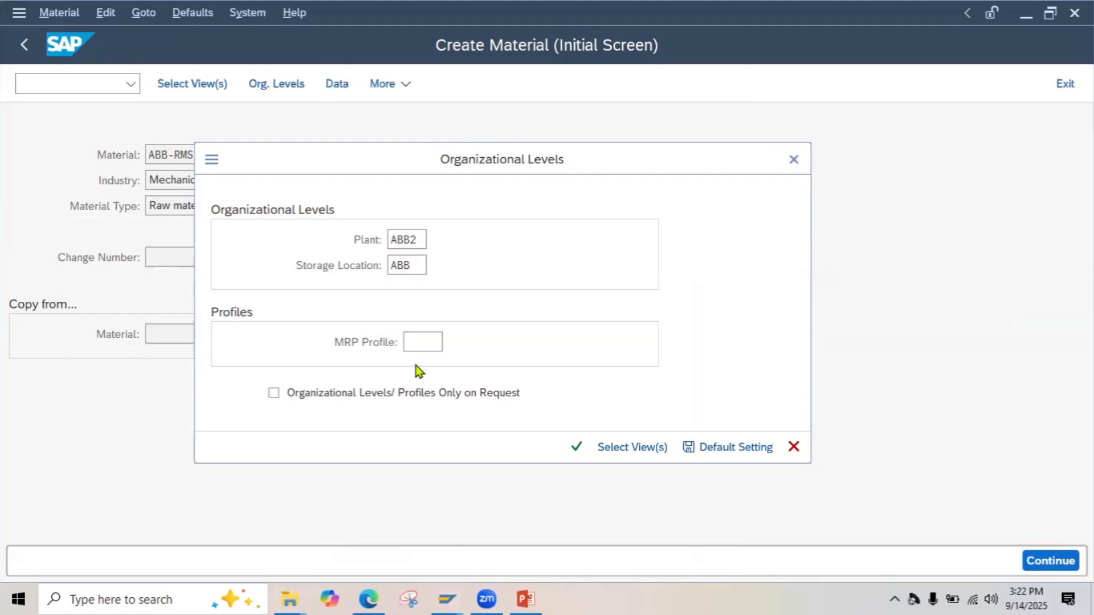
key("Return")
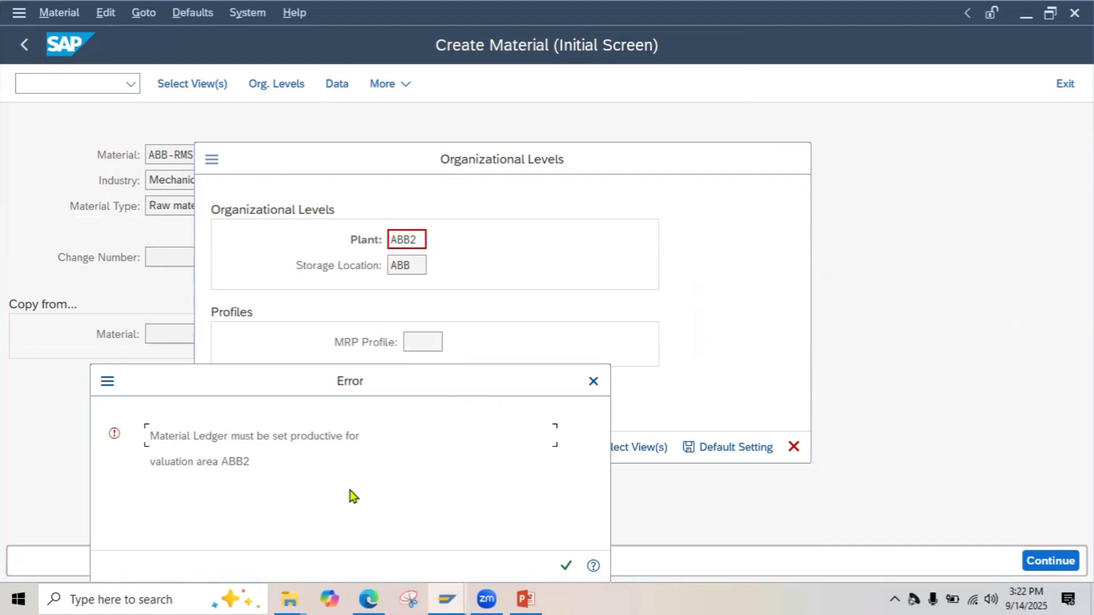
left_click(598, 383)
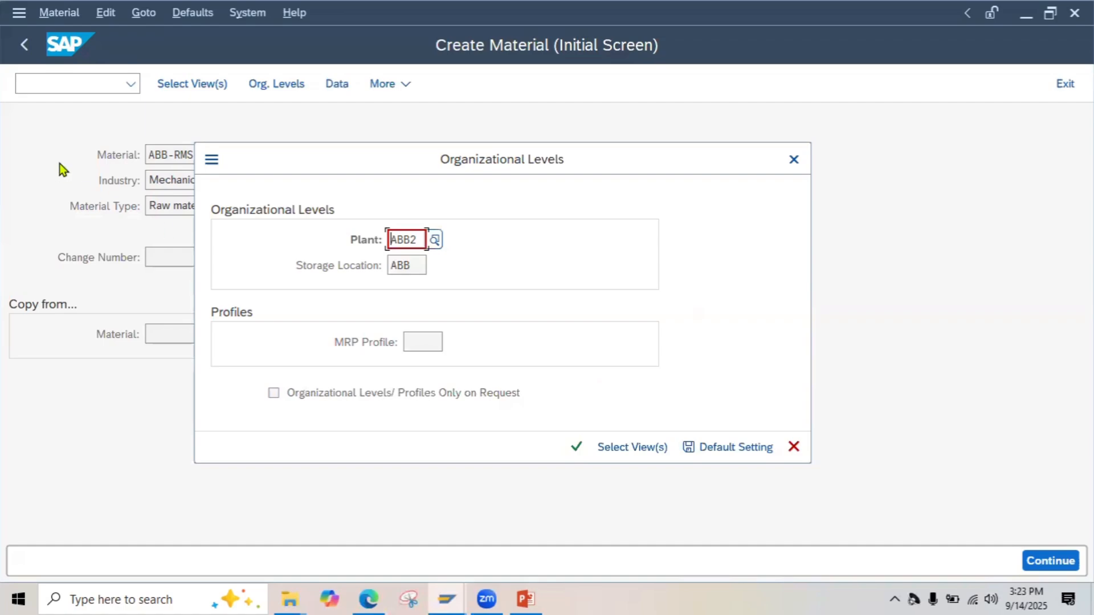
left_click(793, 160)
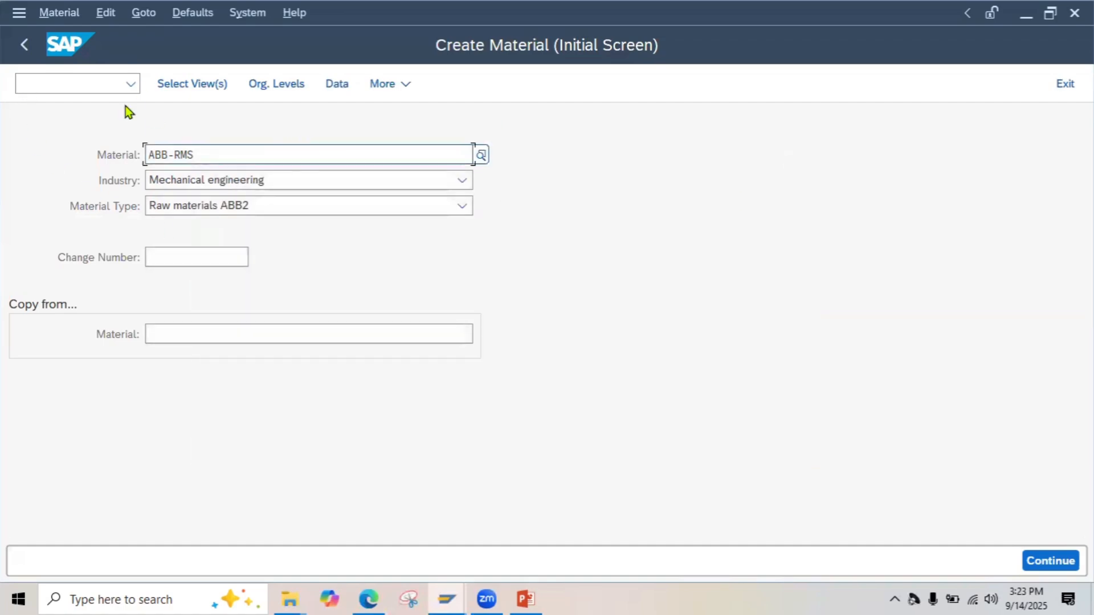
- Open the material ledger production startup transaction CKMSTART in a new session
left_click(91, 84)
type("/O")
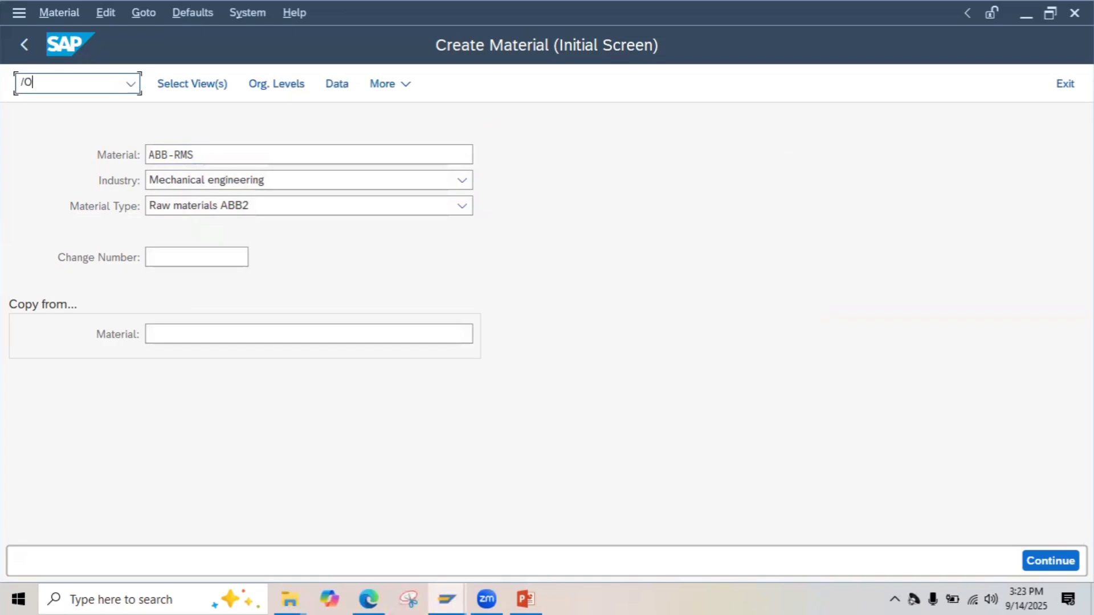
type("CKMSTART")
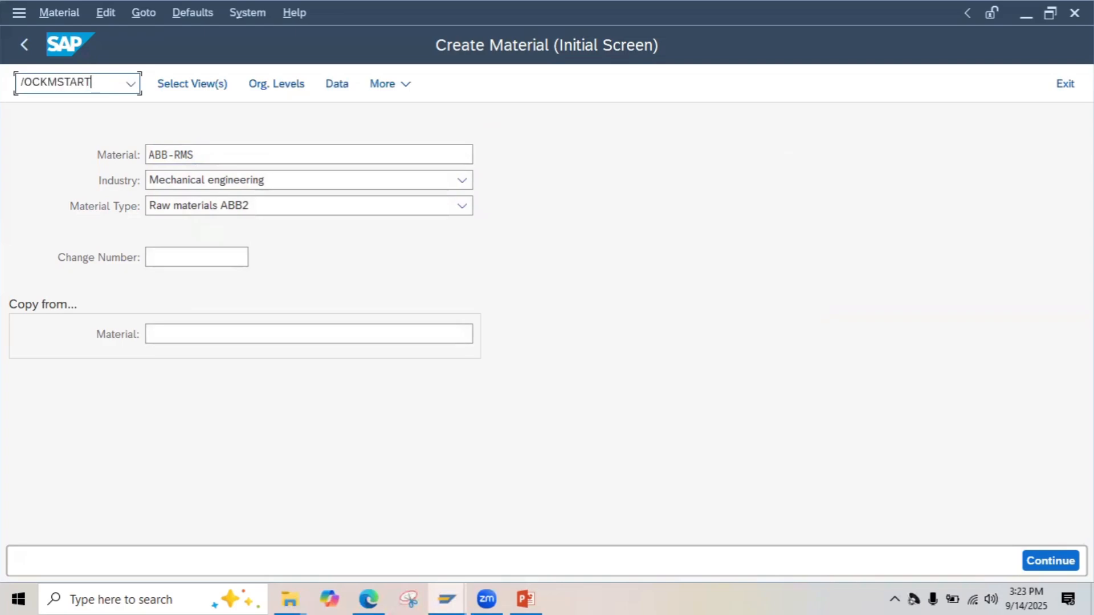
key("Return")
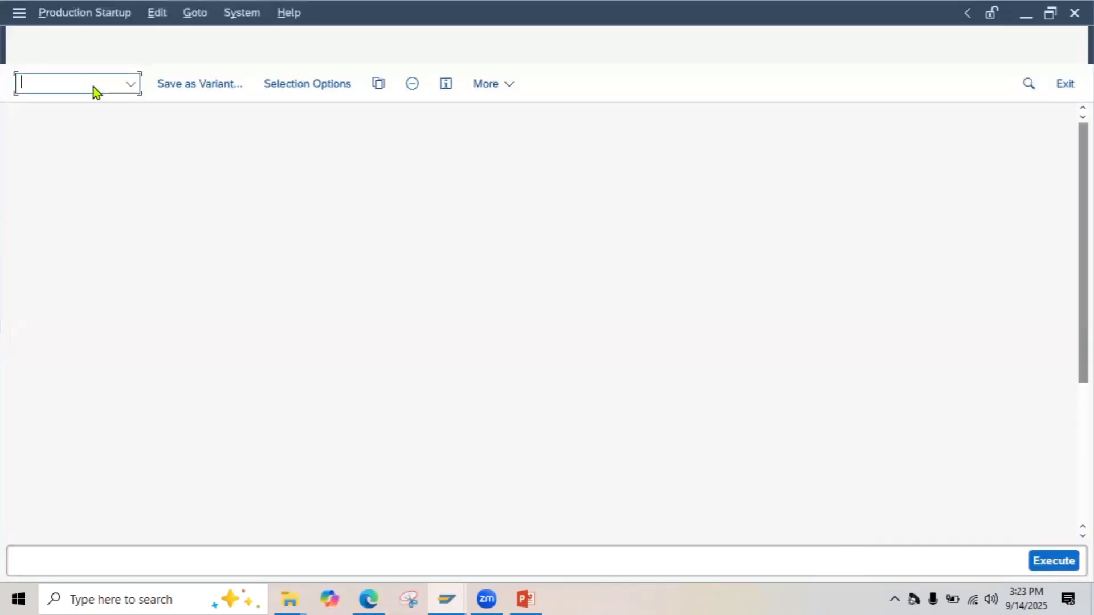
- Execute a test run of the material ledger startup for plant ABB2 with background processing turned off
type("ABB2")
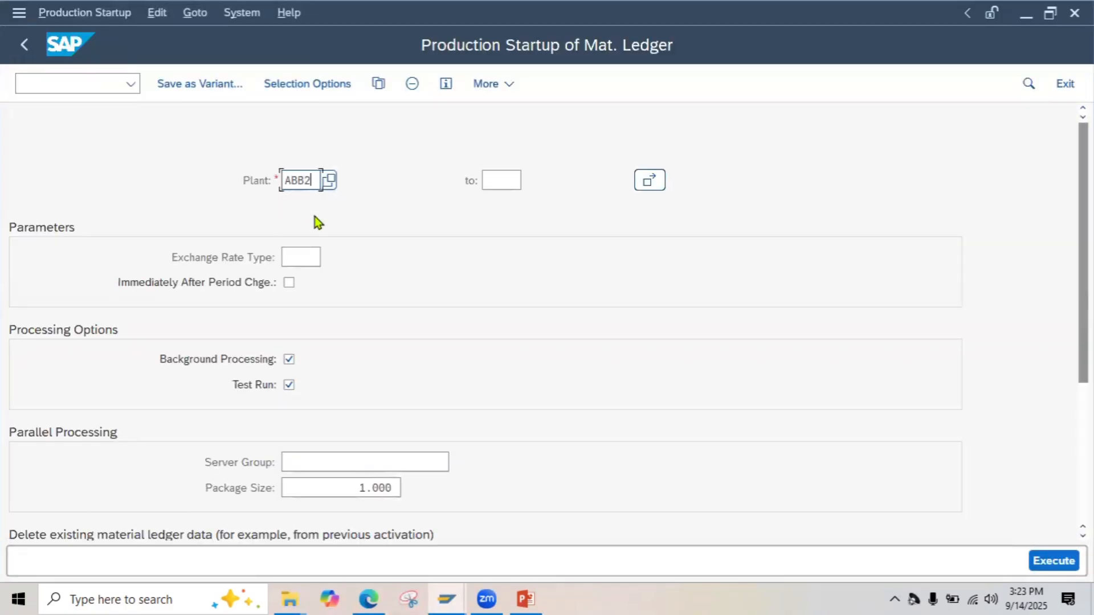
left_click(289, 359)
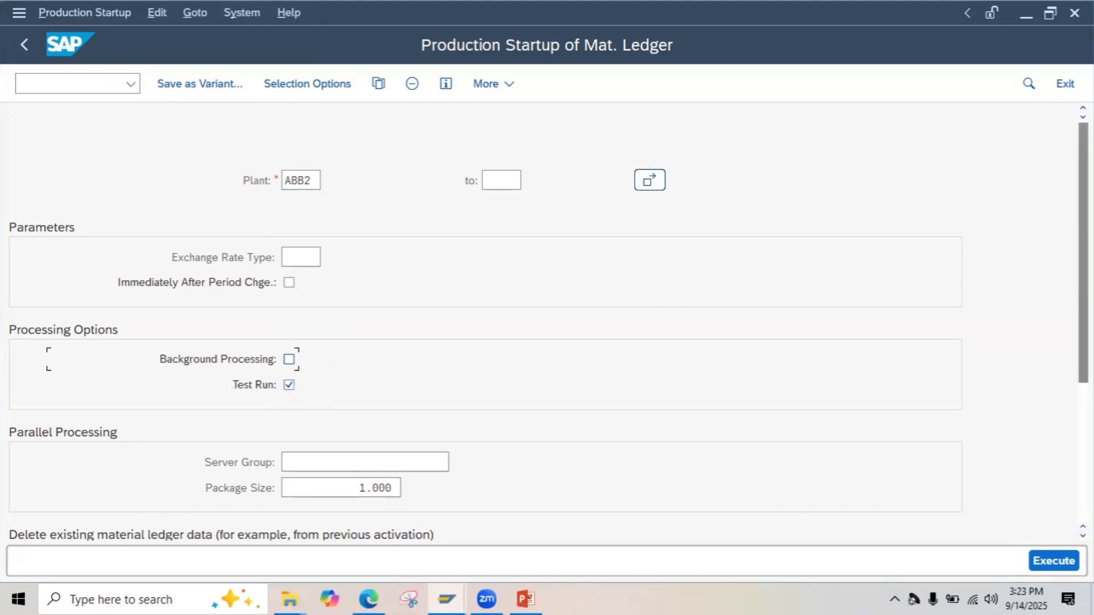
scroll(547, 333, "down", 5)
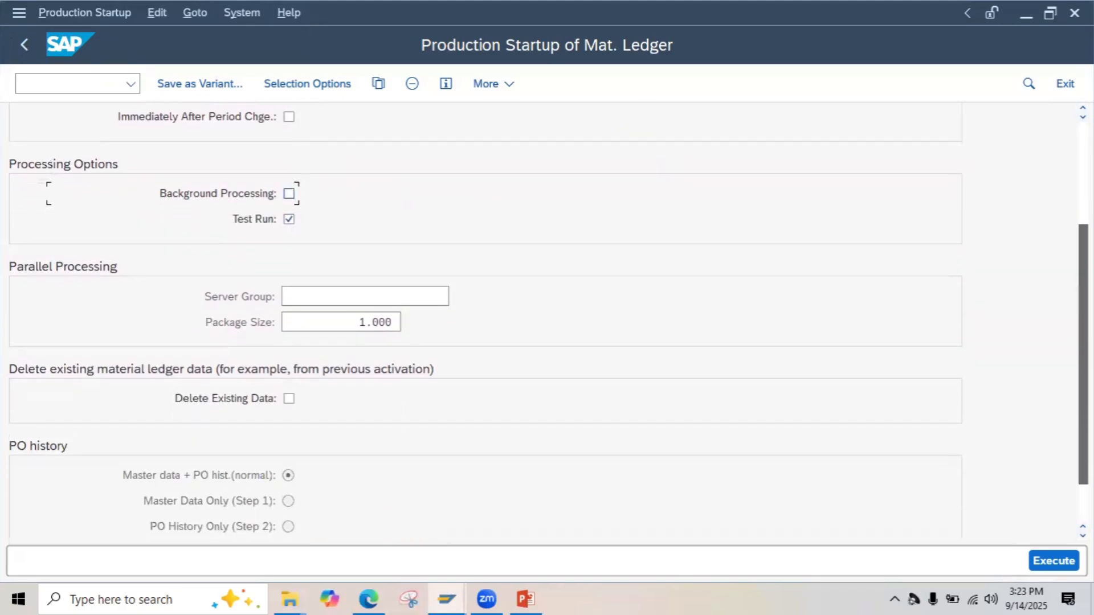
scroll(547, 333, "down", 2)
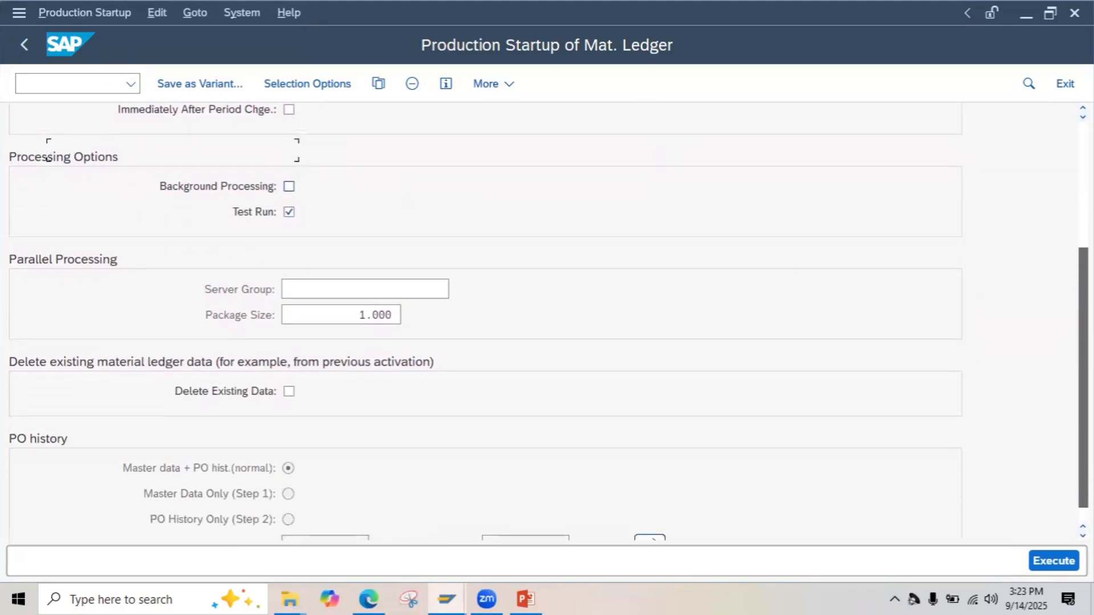
left_click(1052, 571)
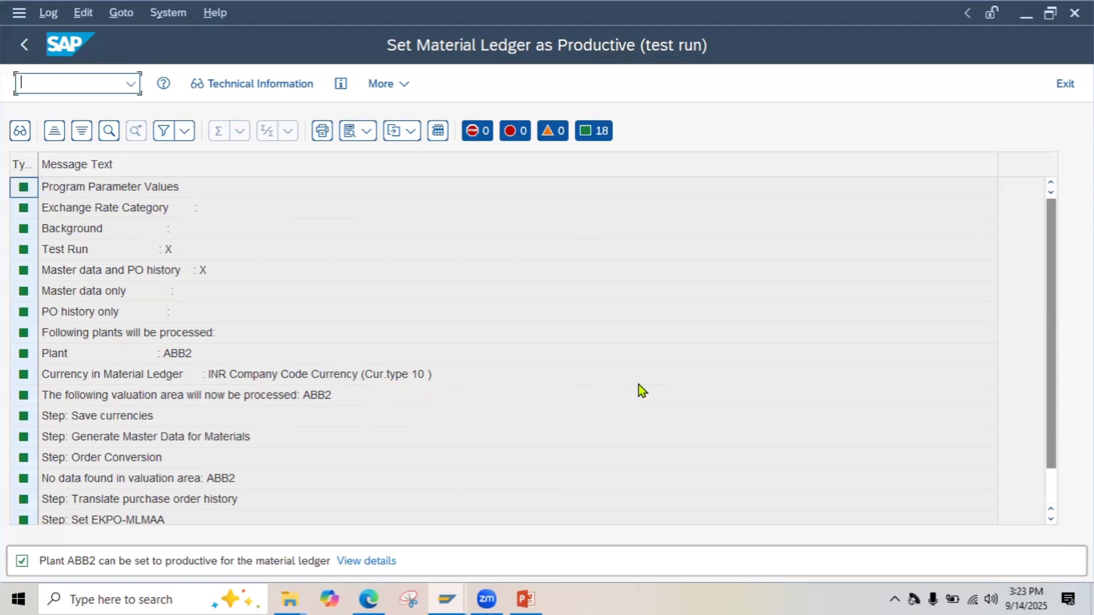
- Return to the startup parameters, turn off the test run and execute the productive material ledger startup
left_click(24, 45)
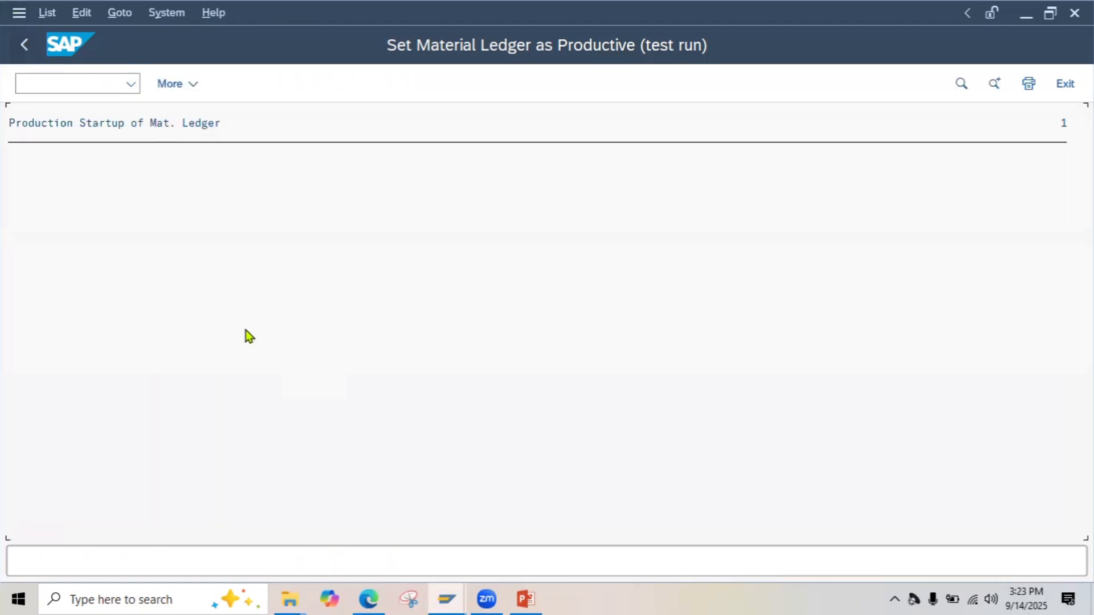
left_click(22, 49)
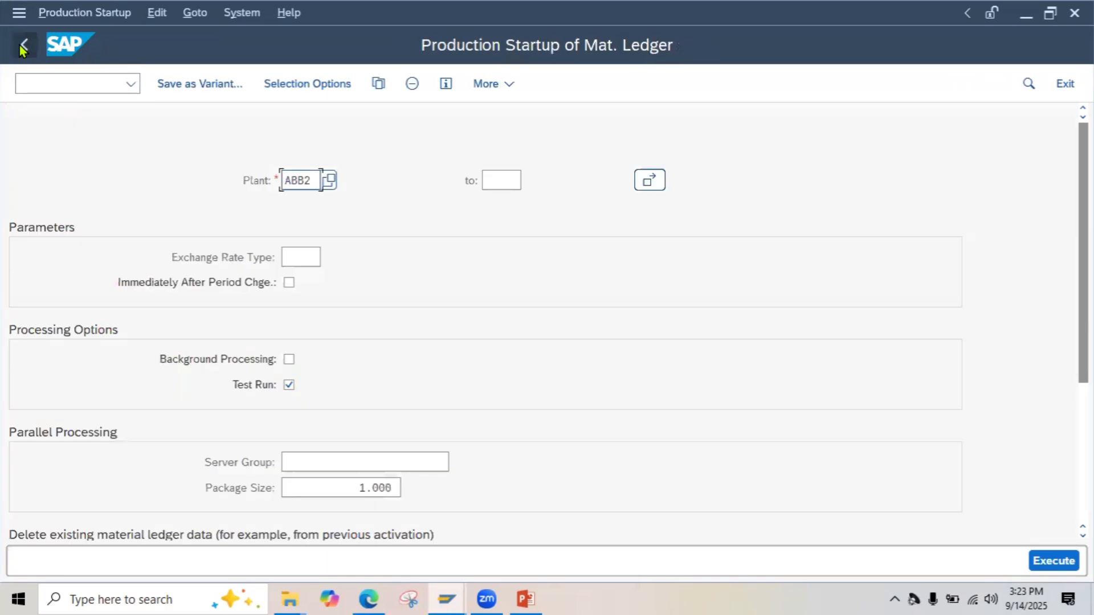
left_click(291, 386)
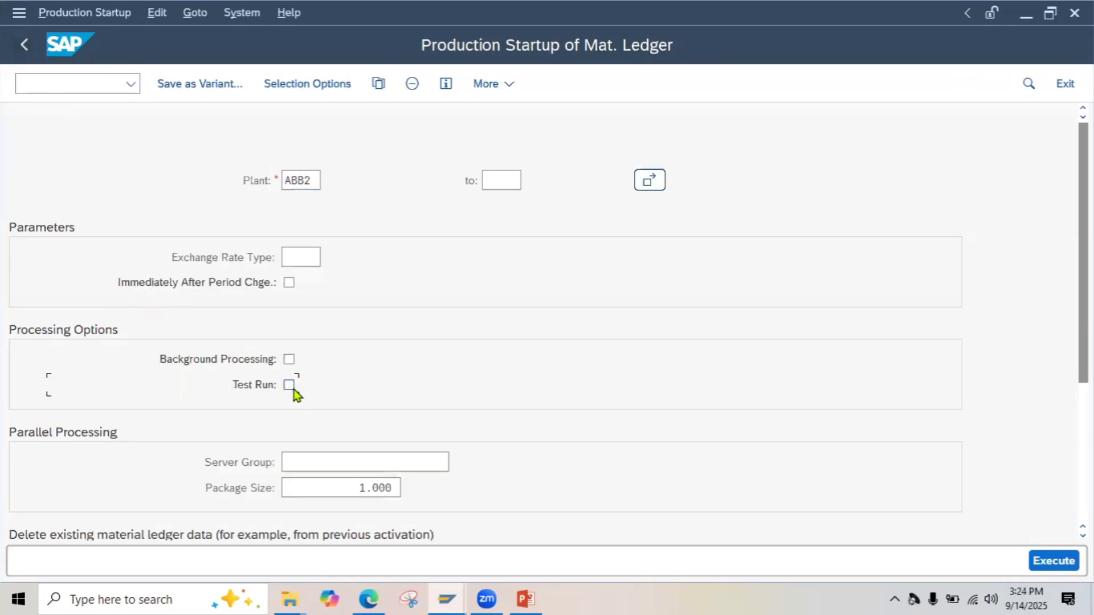
left_click(1041, 562)
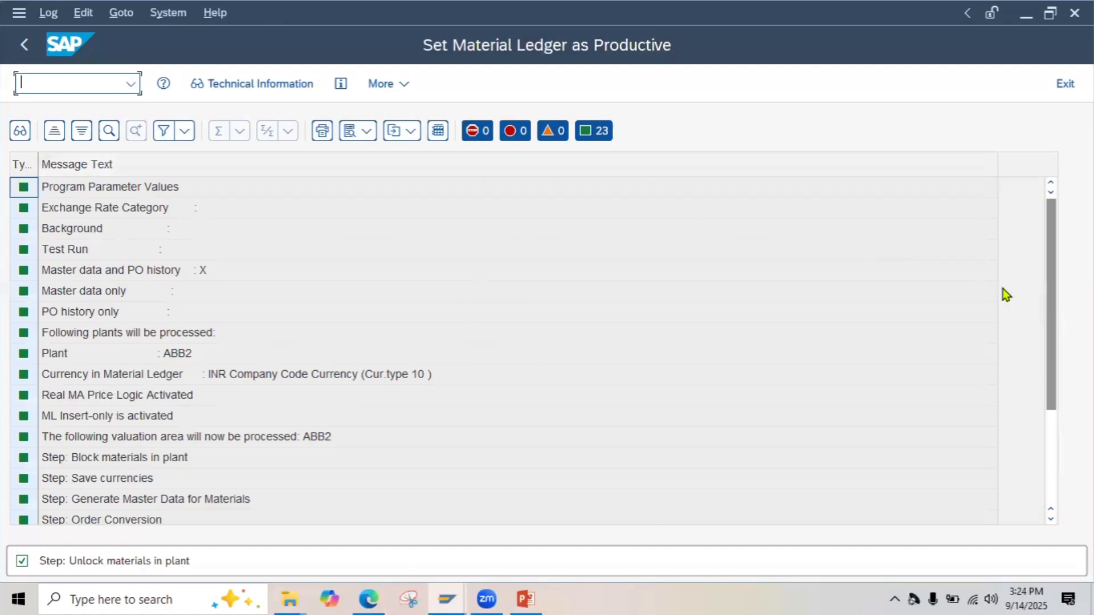
- Review the productive material ledger startup log to its end, leave it and switch back to the material creation session
left_click_drag(1051, 364, 1049, 473)
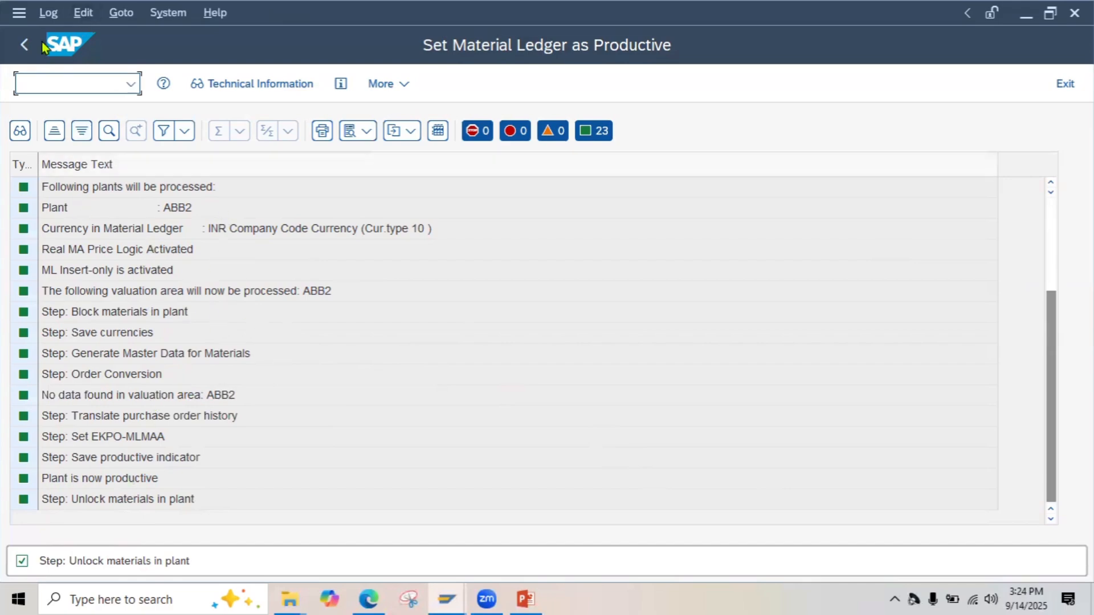
left_click(24, 44)
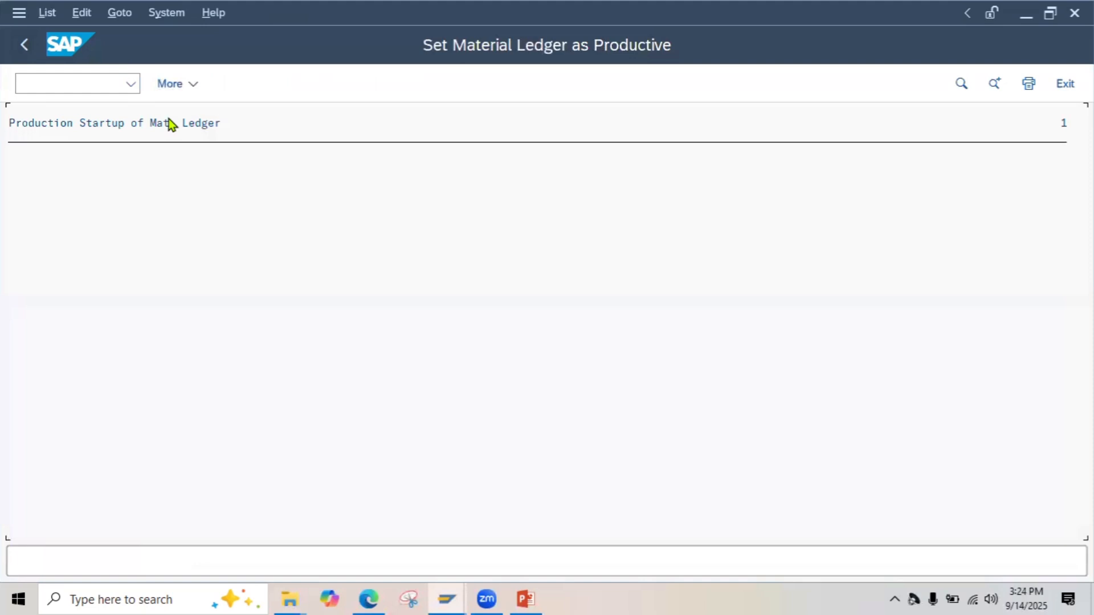
key("alt+Tab")
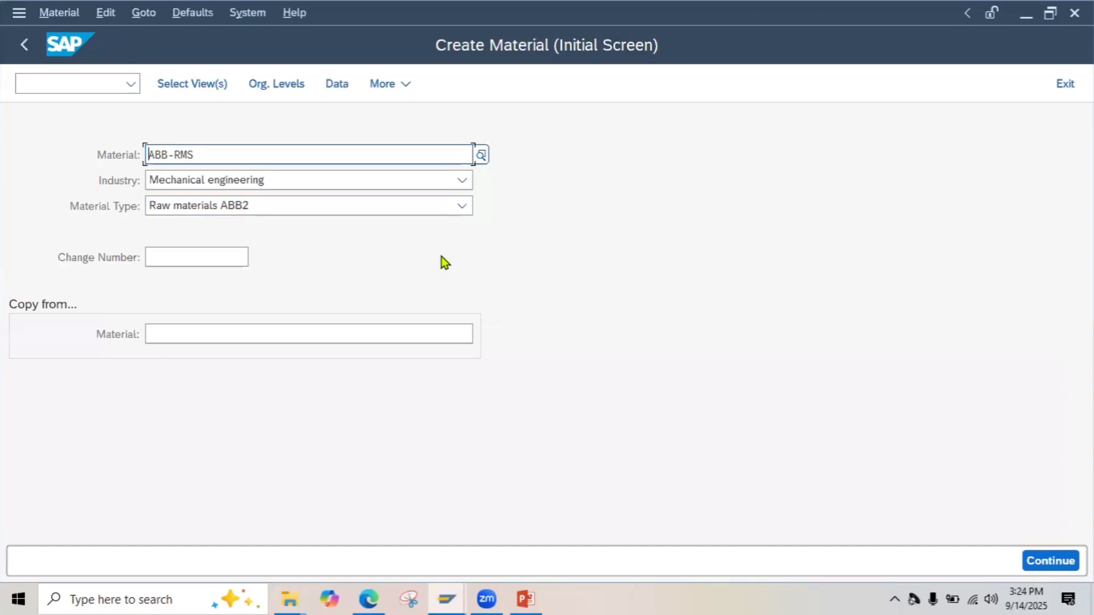
- Open the view selection for ABB-RMS and select Basic Data 1 and 2, Purchasing, MRP 1 to 4, and General Plant Data / Storage 1 and 2
key("Return")
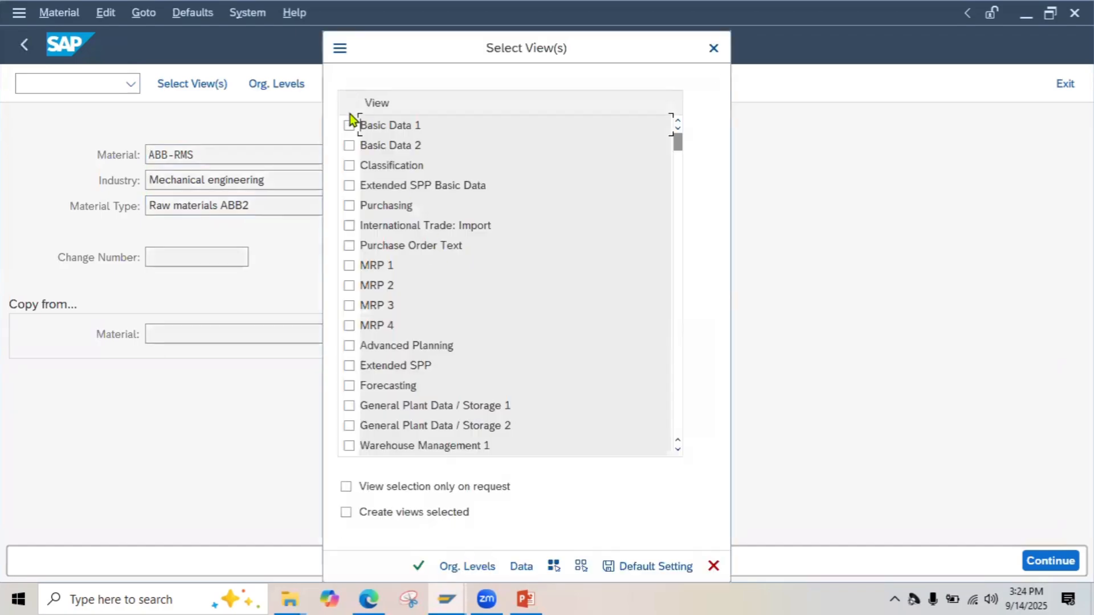
left_click(349, 125)
left_click(349, 145)
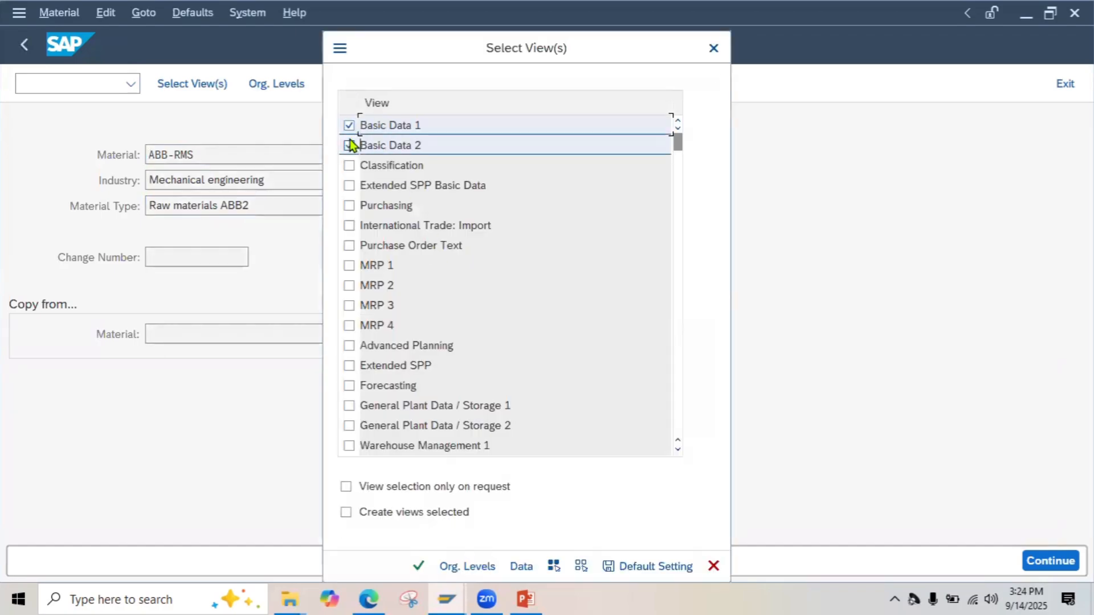
left_click(349, 205)
left_click(349, 265)
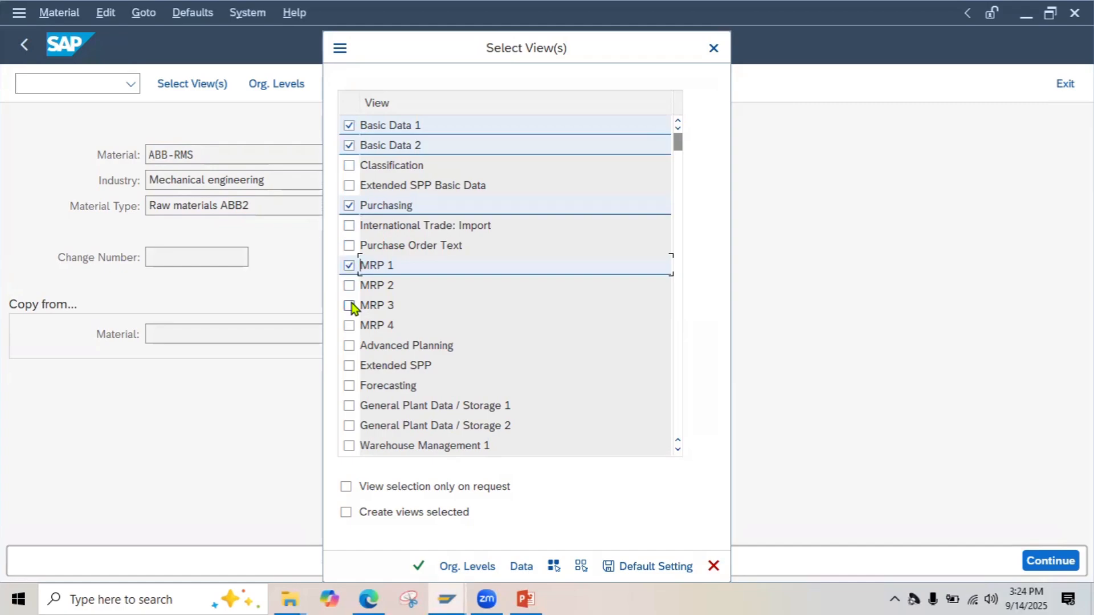
left_click(349, 305)
left_click(350, 285)
left_click(348, 325)
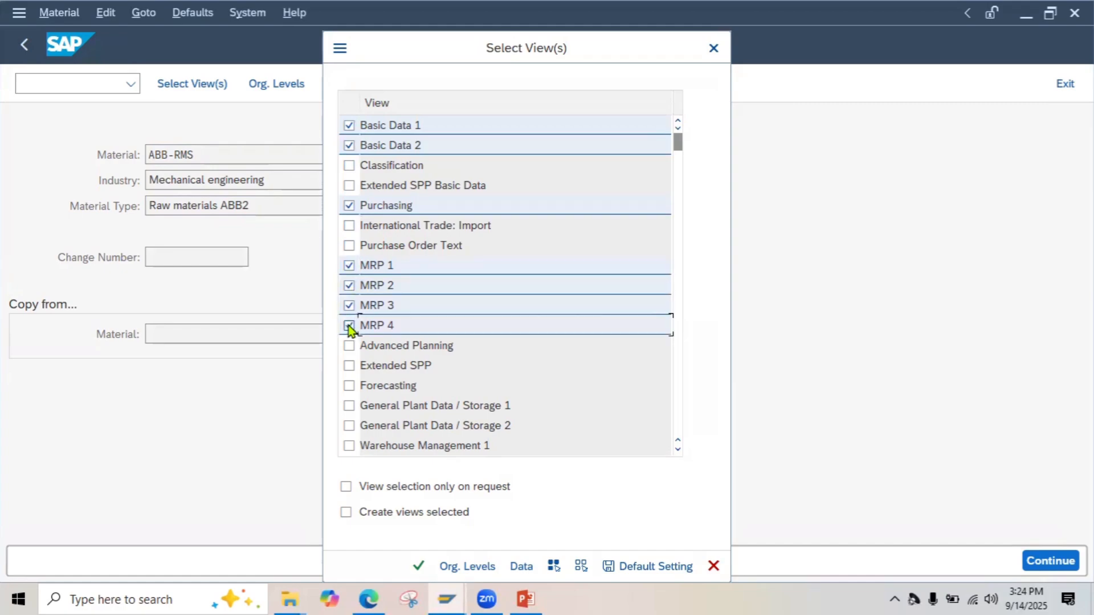
left_click(349, 405)
left_click(349, 426)
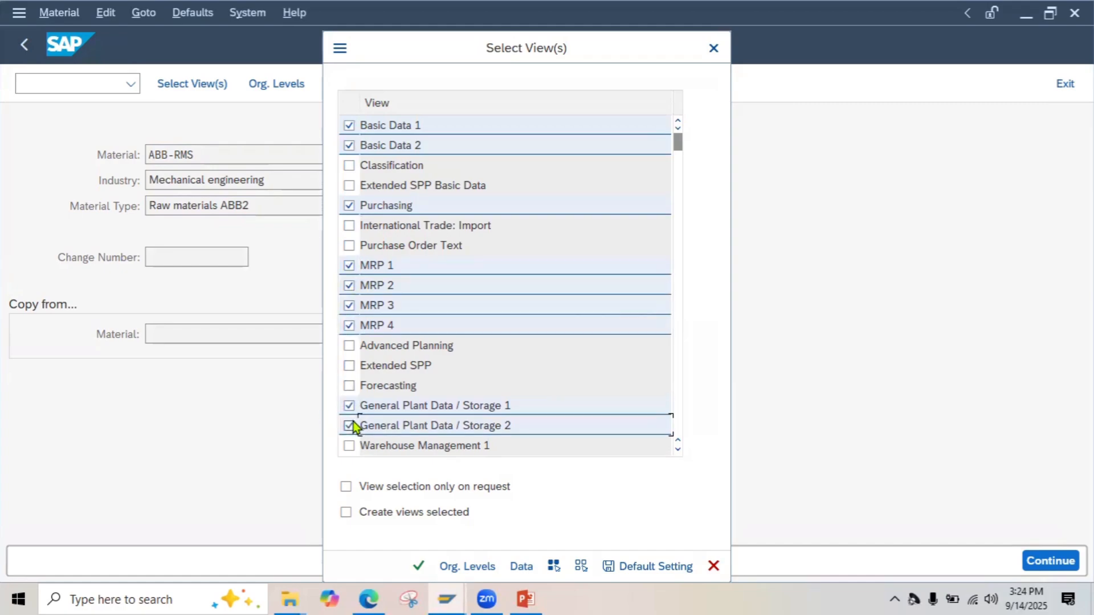
- Add the Accounting 1, Accounting 2, Costing 1 and Costing 2 views and confirm the view selection
left_click(678, 449)
left_click(678, 449)
left_click(678, 449)
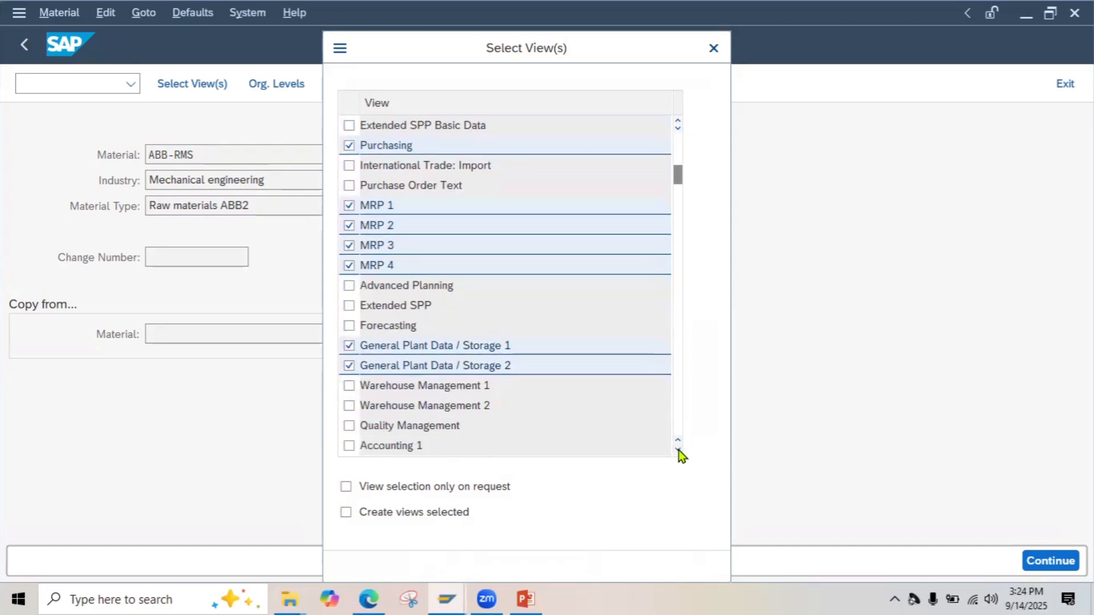
left_click(679, 450)
left_click(678, 450)
scroll(463, 437, "down", 2)
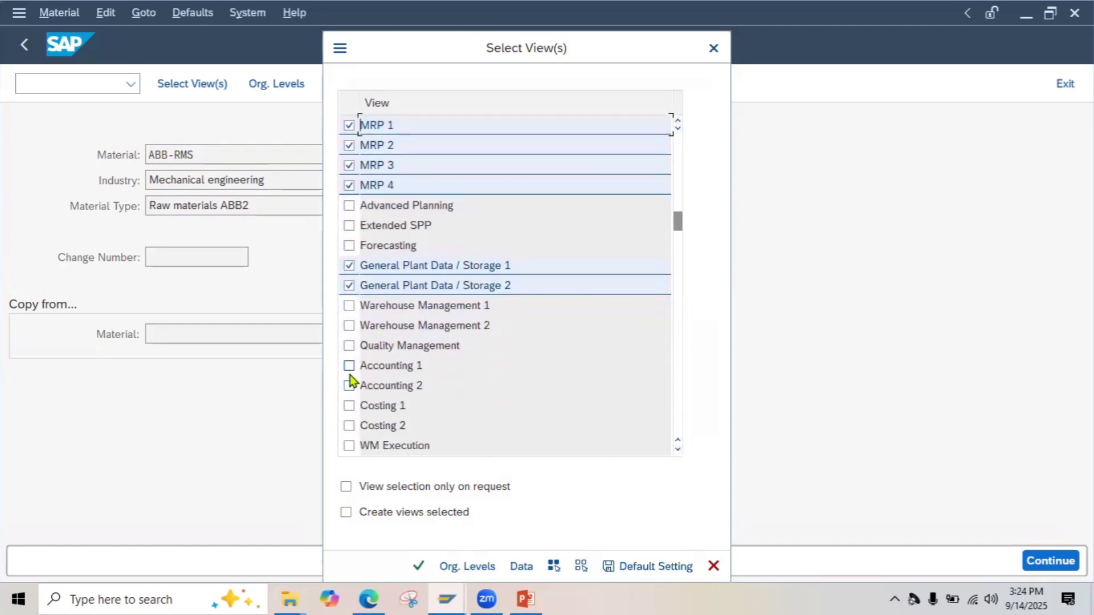
left_click(349, 366)
left_click(348, 386)
left_click(349, 406)
left_click(350, 426)
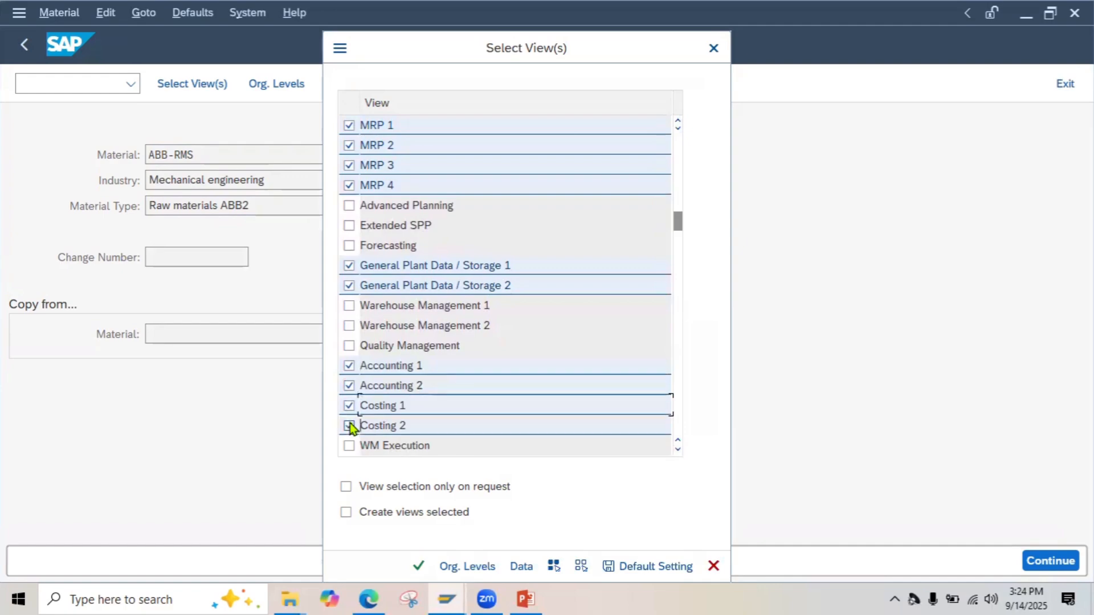
left_click(419, 566)
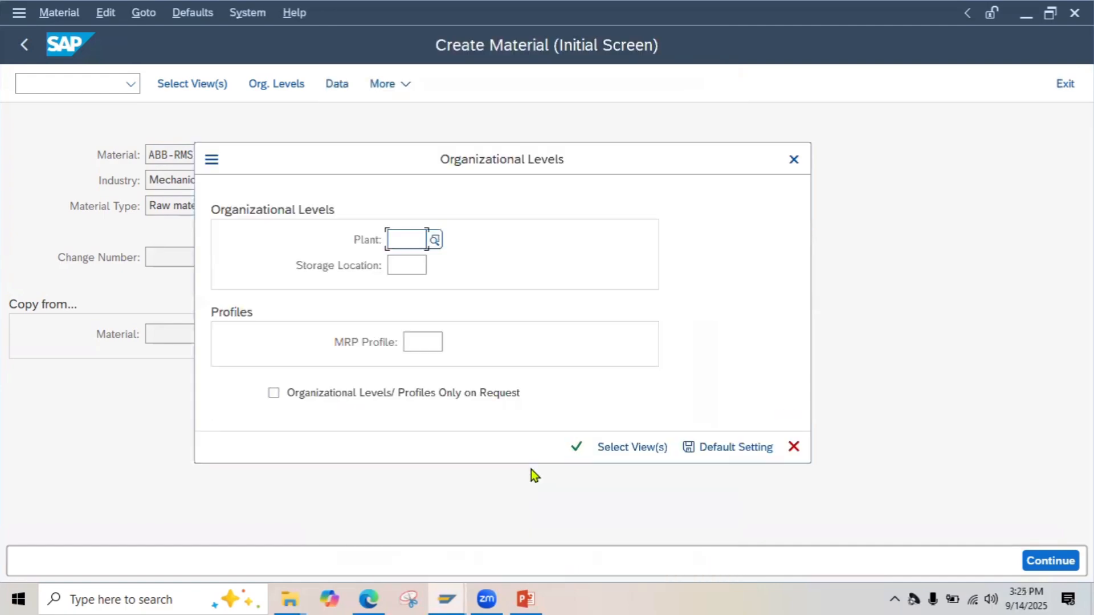
- Set the organizational levels to plant ABB2 and storage location ABB and proceed to the material's basic data
type("ABB")
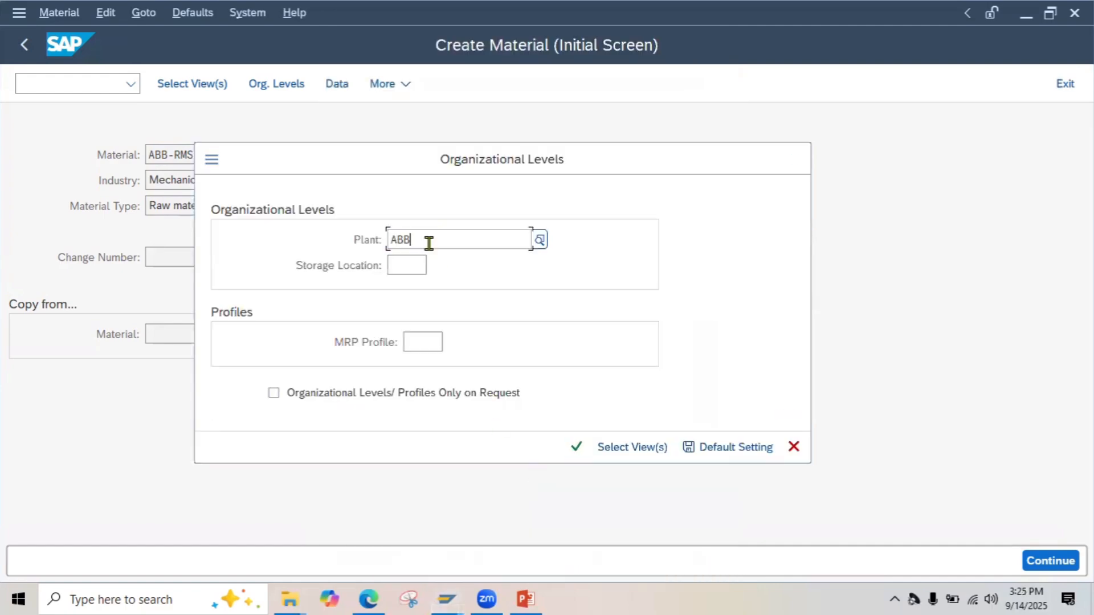
type("2")
key("Return")
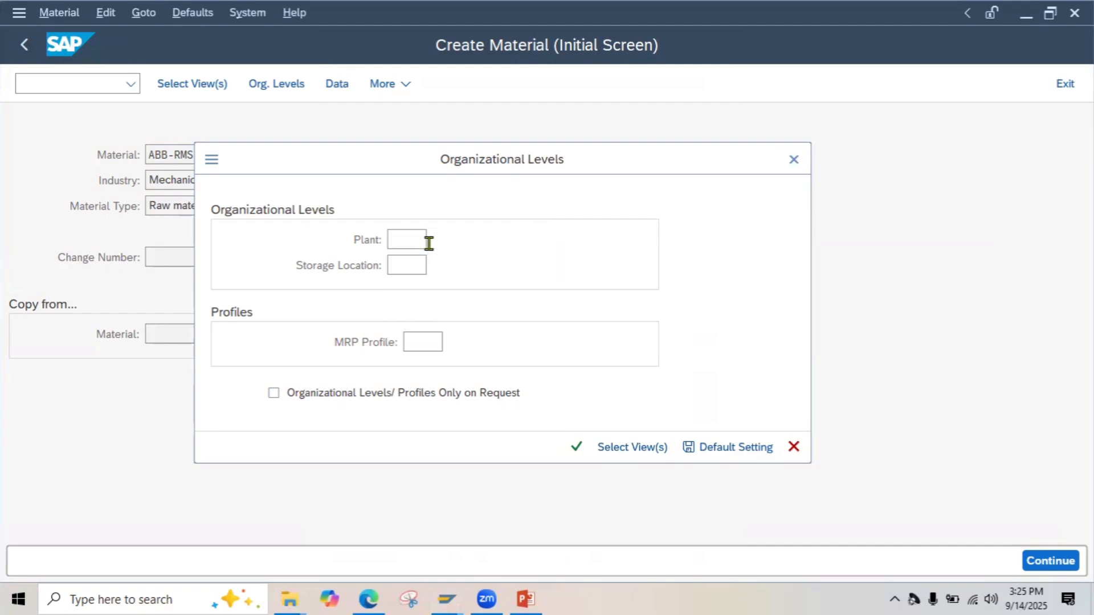
key("Tab")
type("ABB")
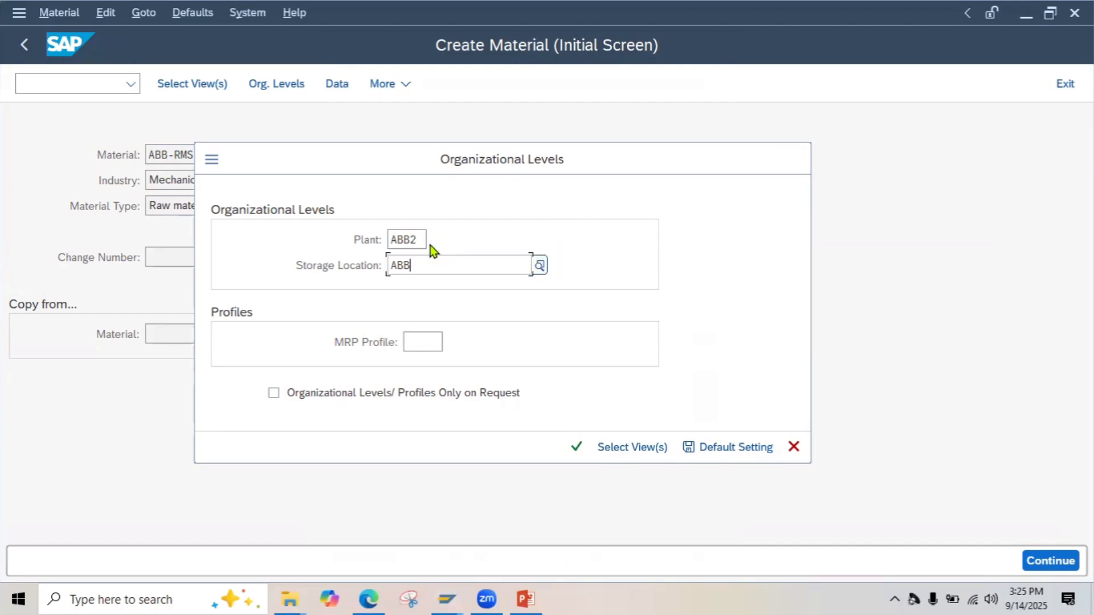
key("Return")
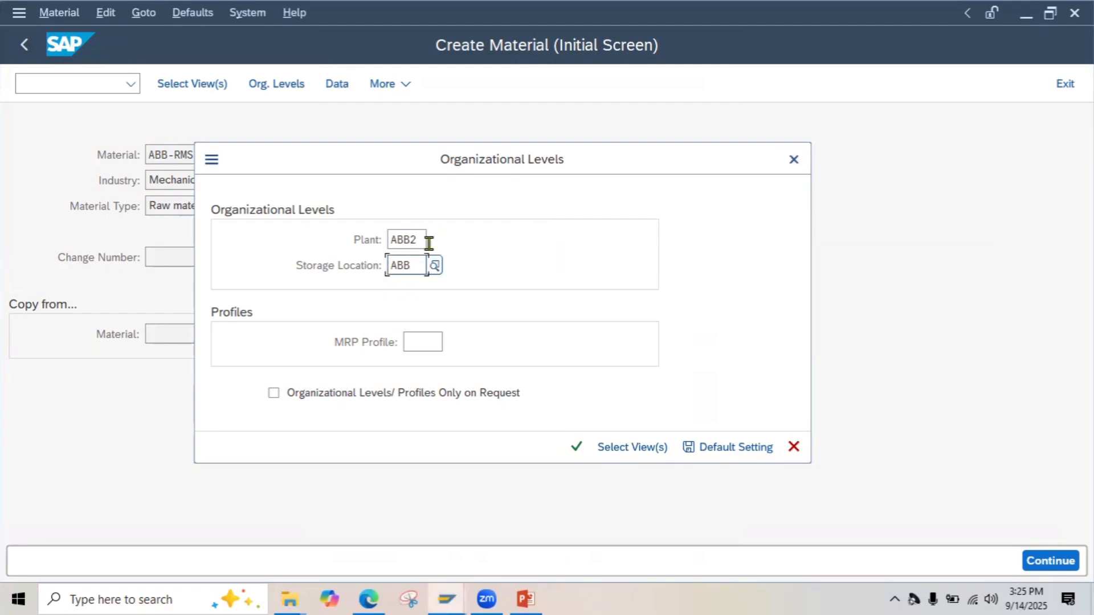
key("Return")
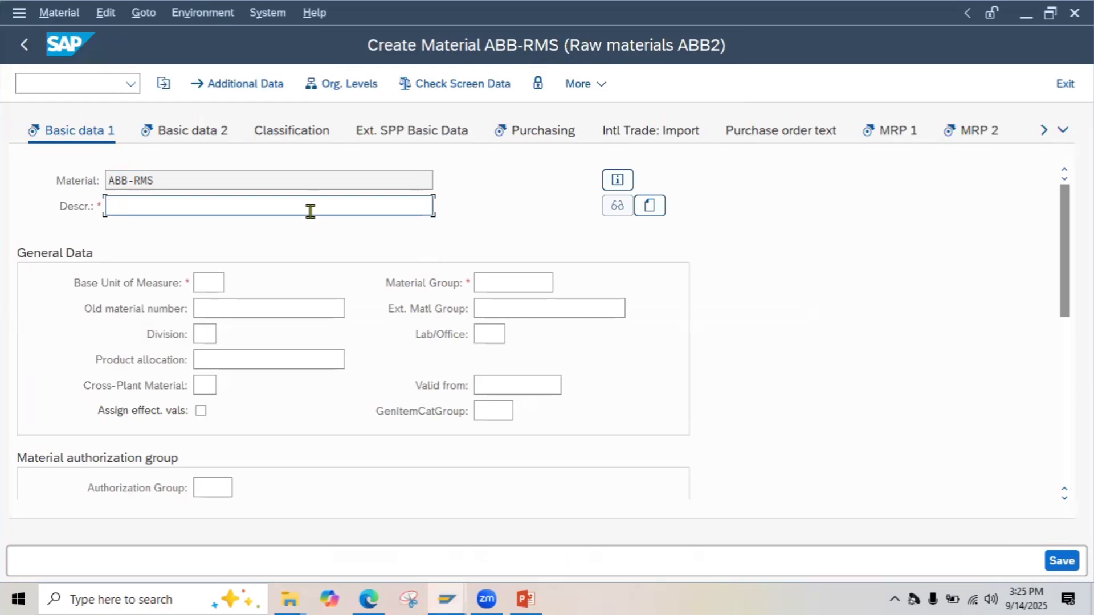
- Enter ABB RAW MAT STANDARD as the material description
type("ABB RAW MTW")
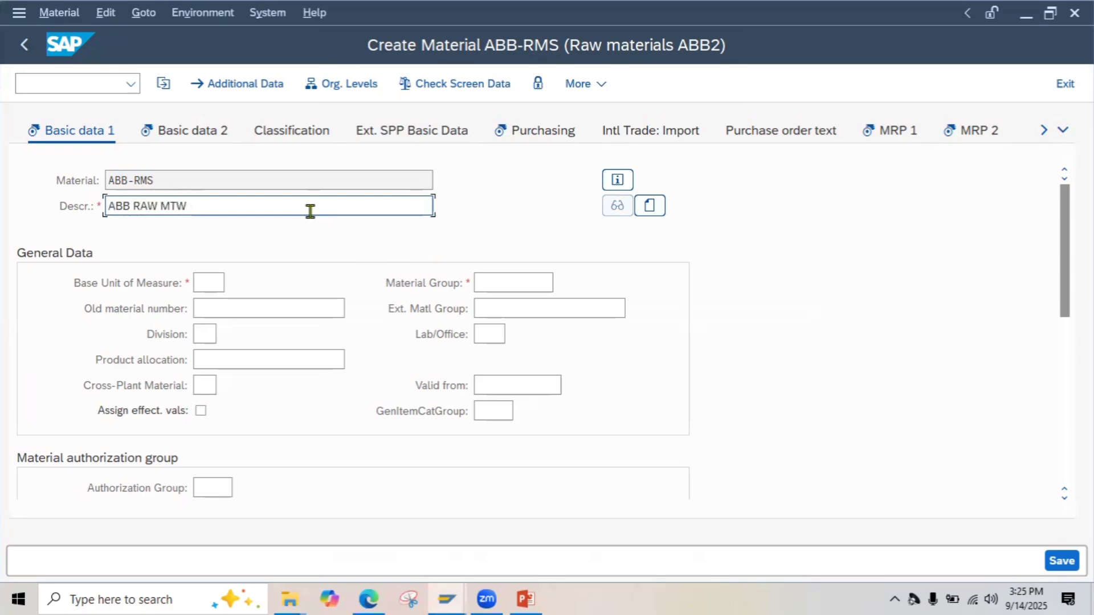
key("BackSpace")
key("BackSpace")
type("ETER")
key("BackSpace")
key("BackSpace")
key("BackSpace")
key("BackSpace")
type("AT STANDARD")
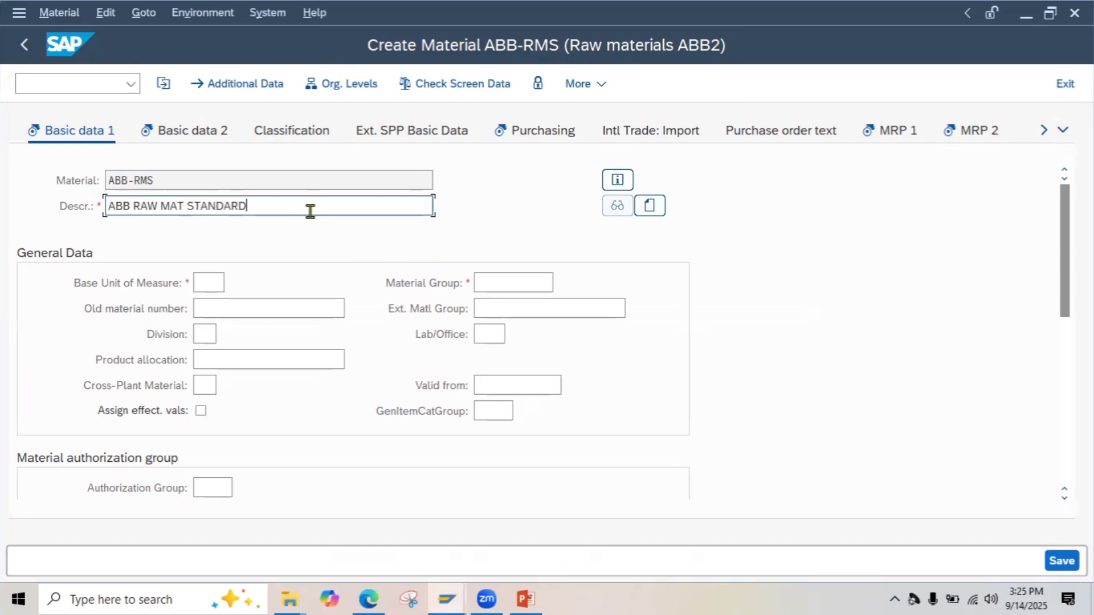
- Set the base unit of measure to KG and the material group to ABB2 in the general data
left_click(210, 284)
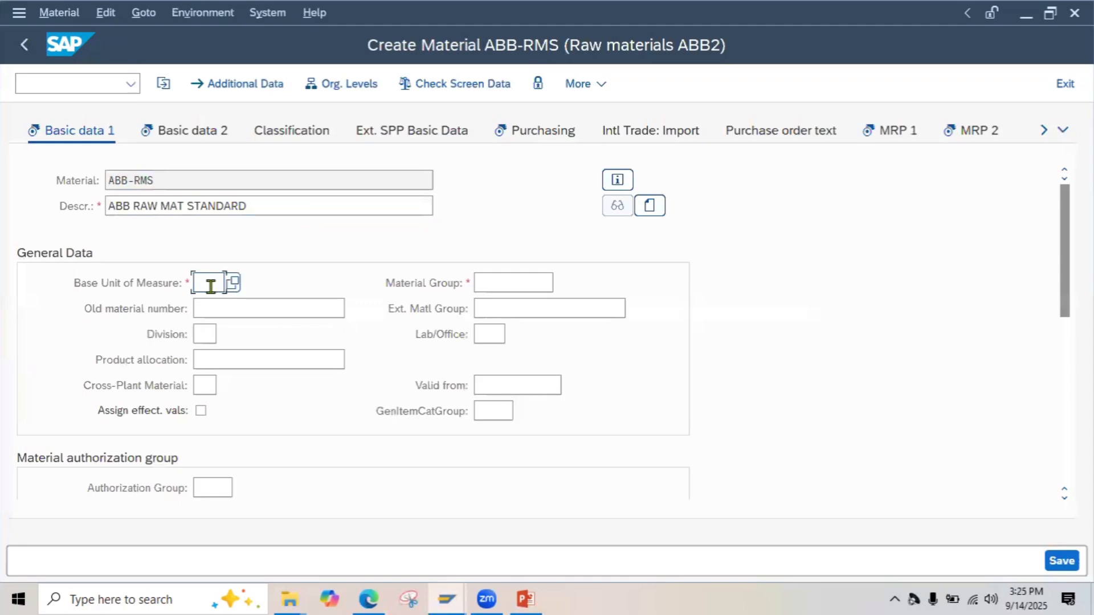
type("KG")
key("Tab")
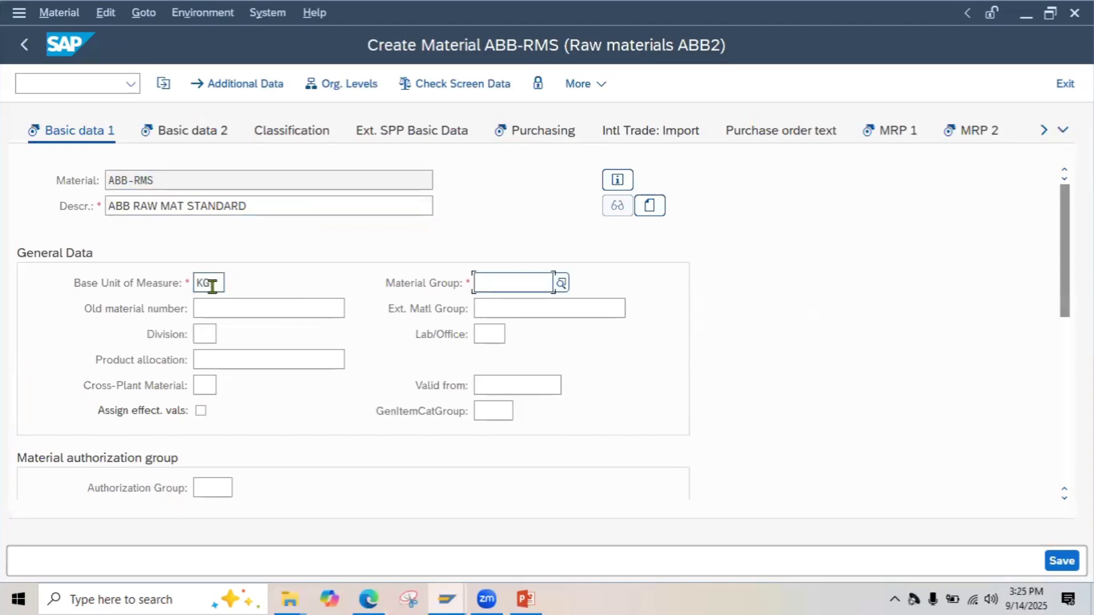
type("ABB")
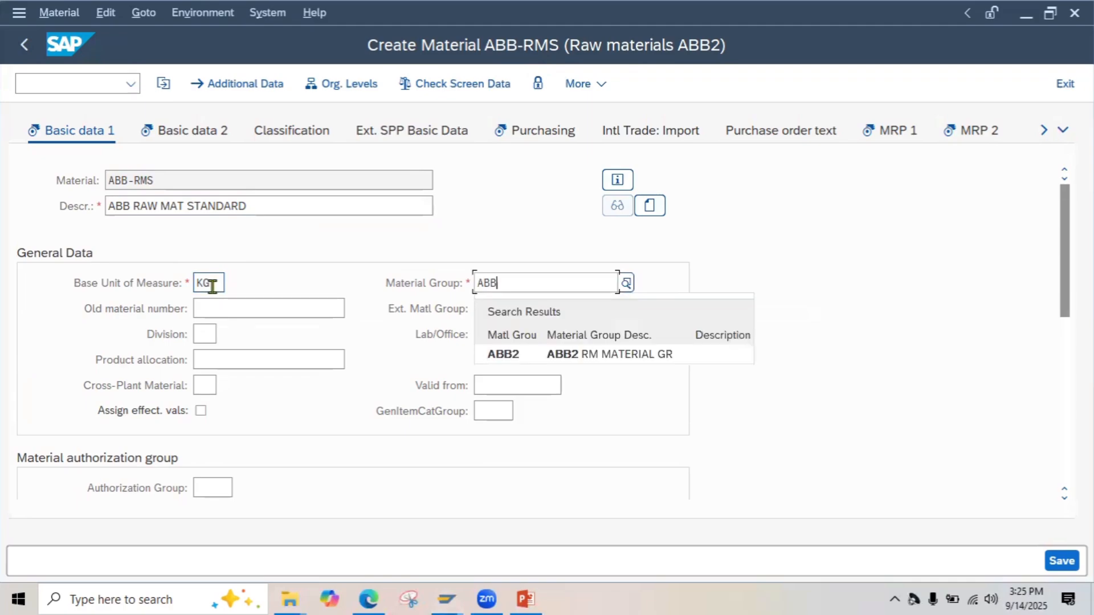
type("2")
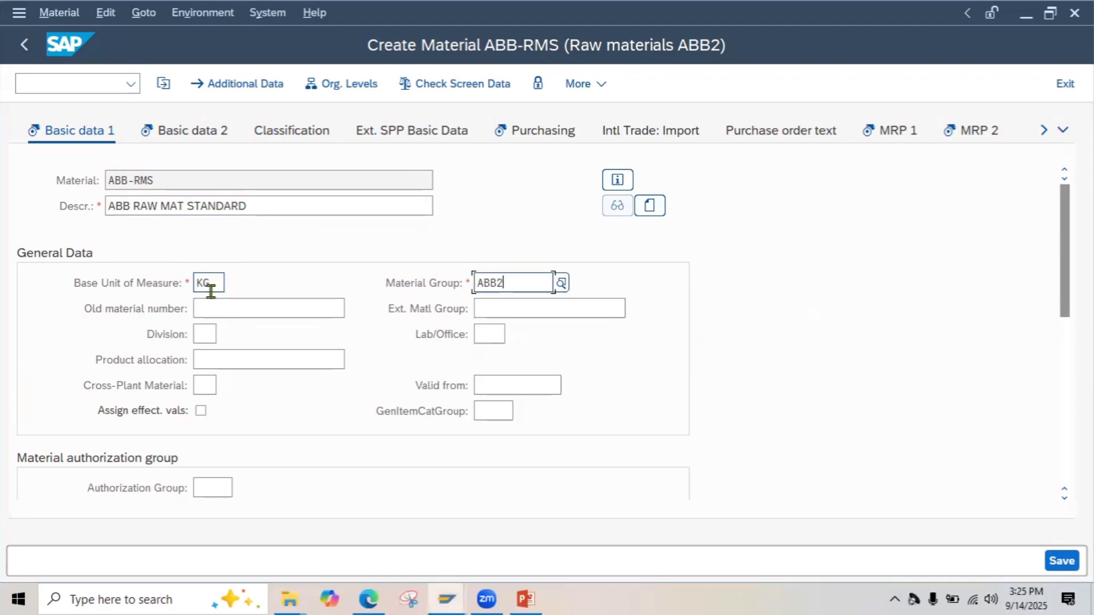
left_click(203, 335)
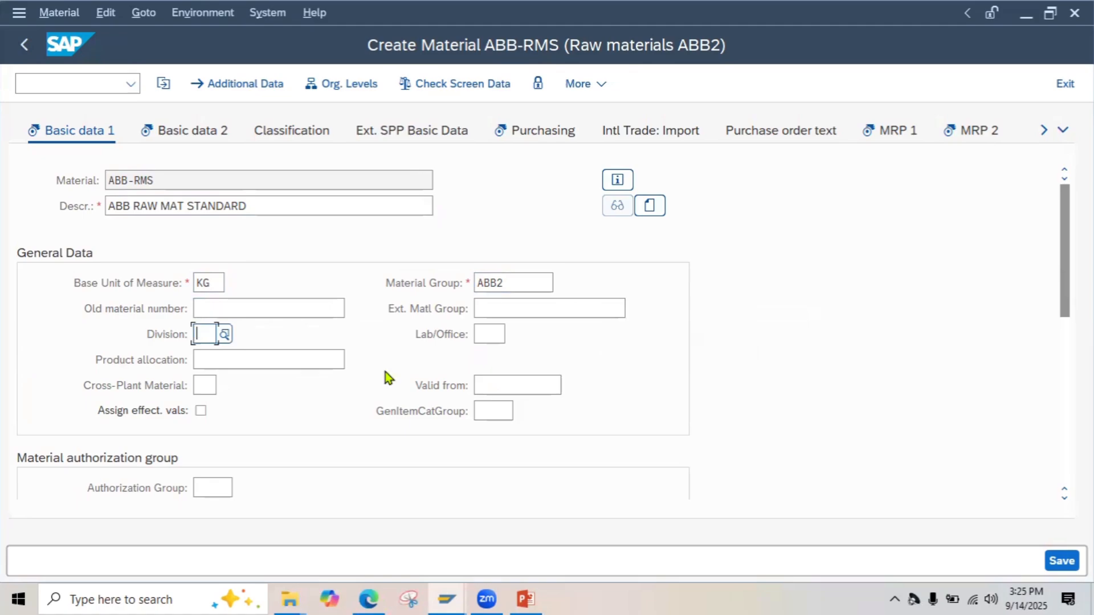
- Set the material's gross weight and net weight to 1 with KG as the unit of weight
left_click_drag(1068, 293, 1049, 393)
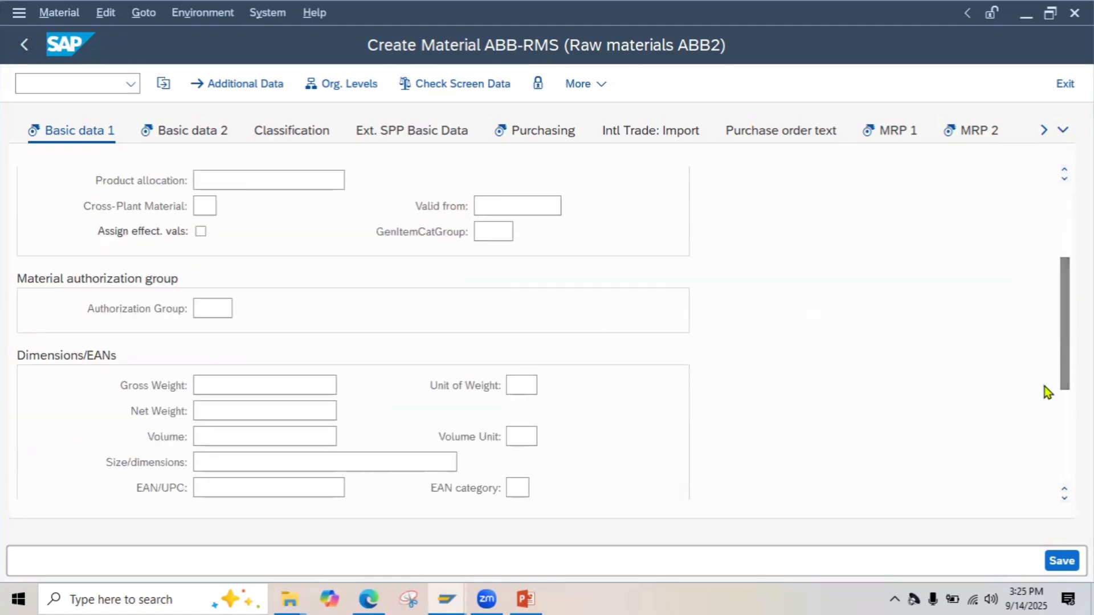
left_click(273, 376)
type("1")
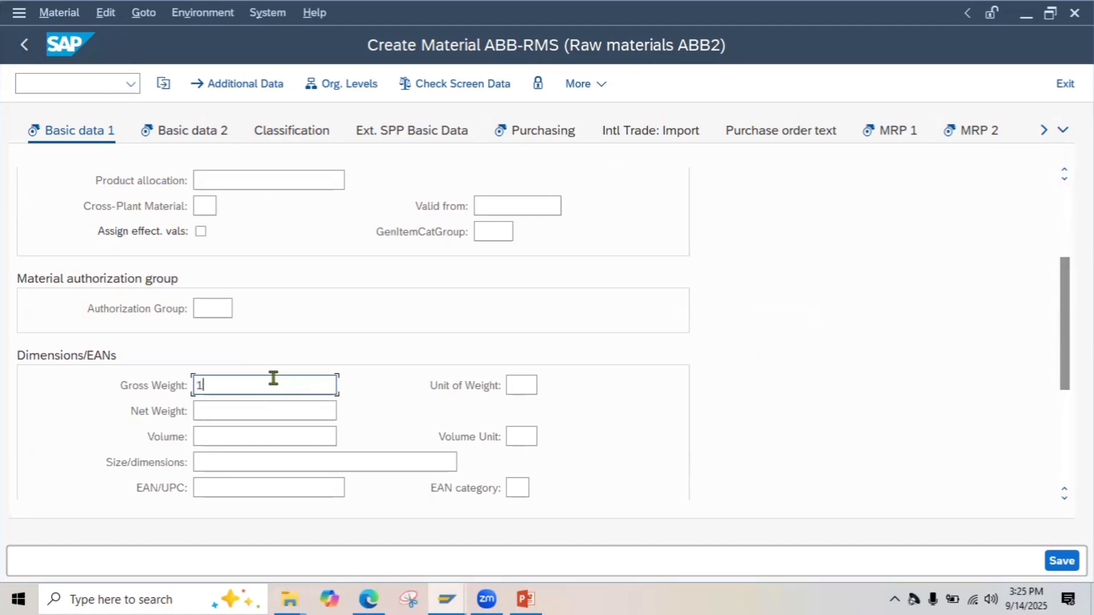
key("Tab")
type("KG")
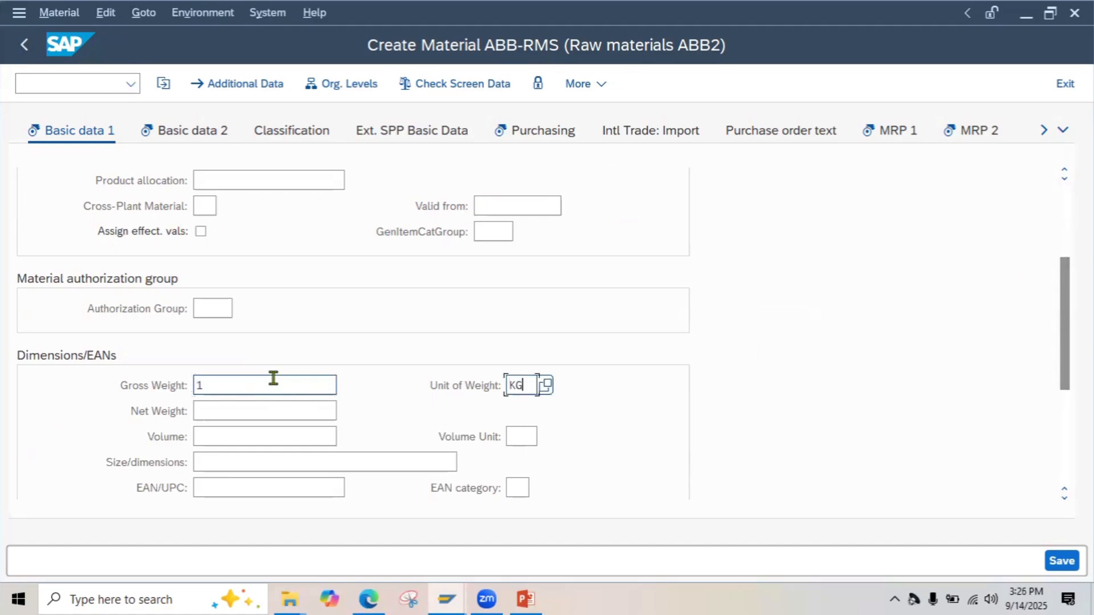
left_click(203, 419)
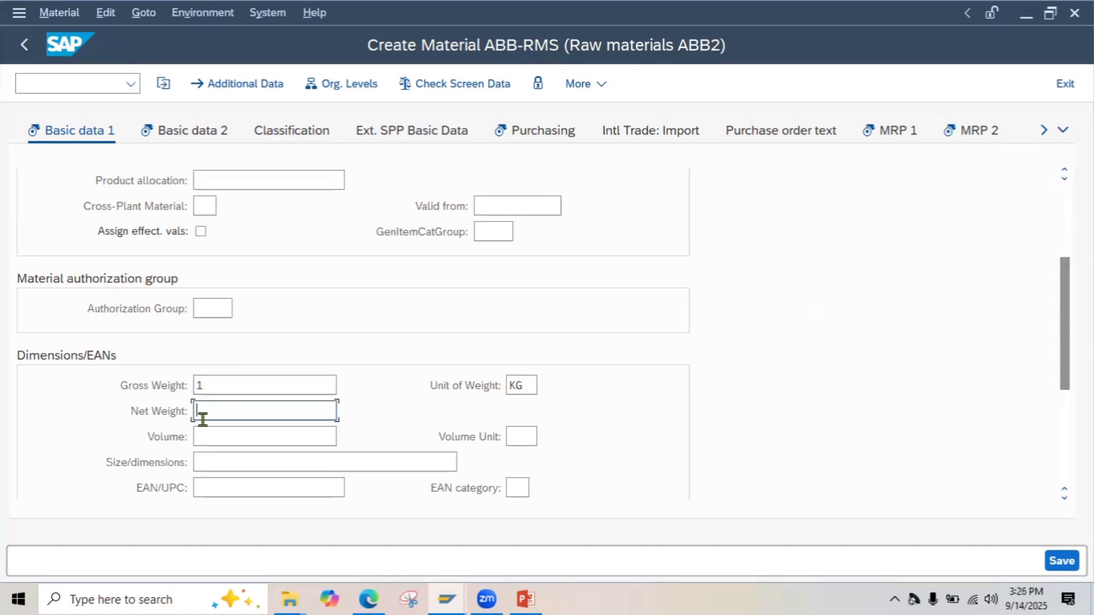
type("1")
- Set the material's volume to 1 with CL as the volume unit
left_click(208, 431)
type("1")
left_click(518, 436)
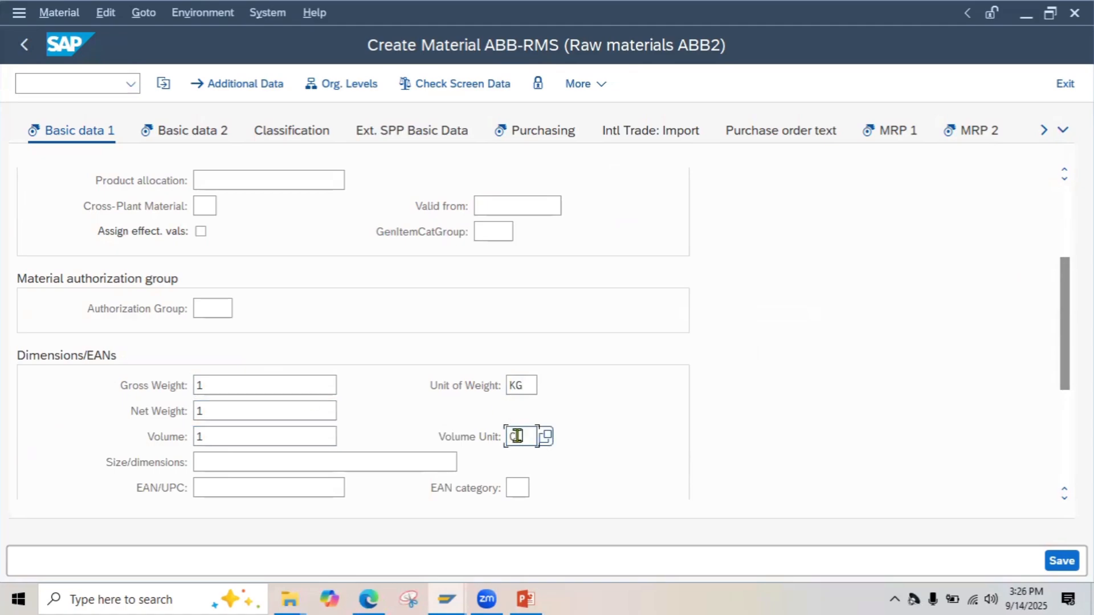
type("CL")
scroll(1067, 443, "down", 3)
scroll(1068, 443, "up", 4)
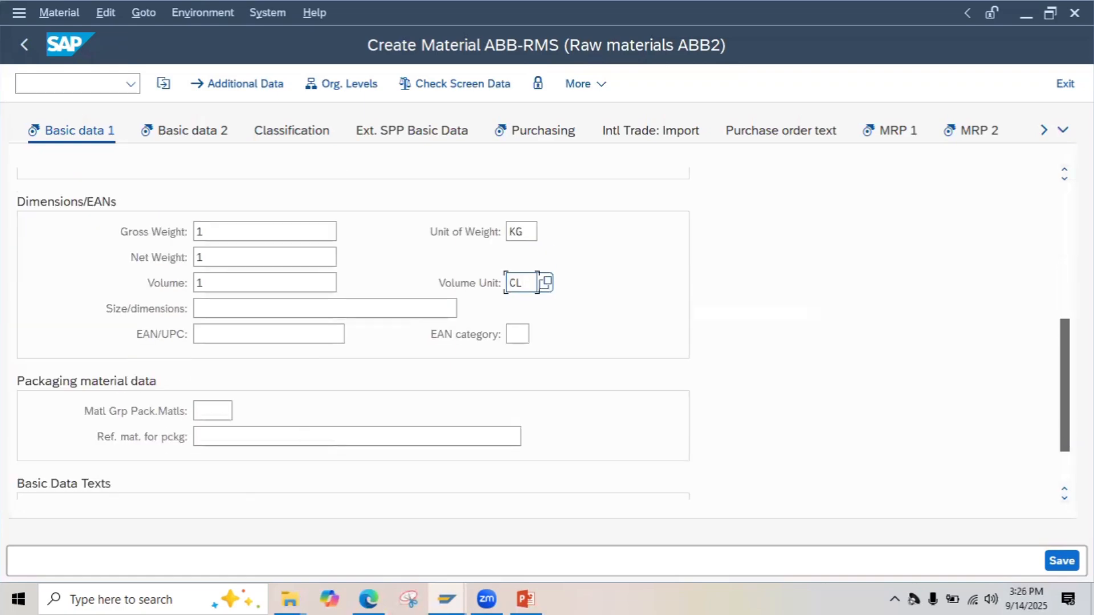
- Go to the Purchasing view and assign purchasing group ABB to the material
left_click(521, 126)
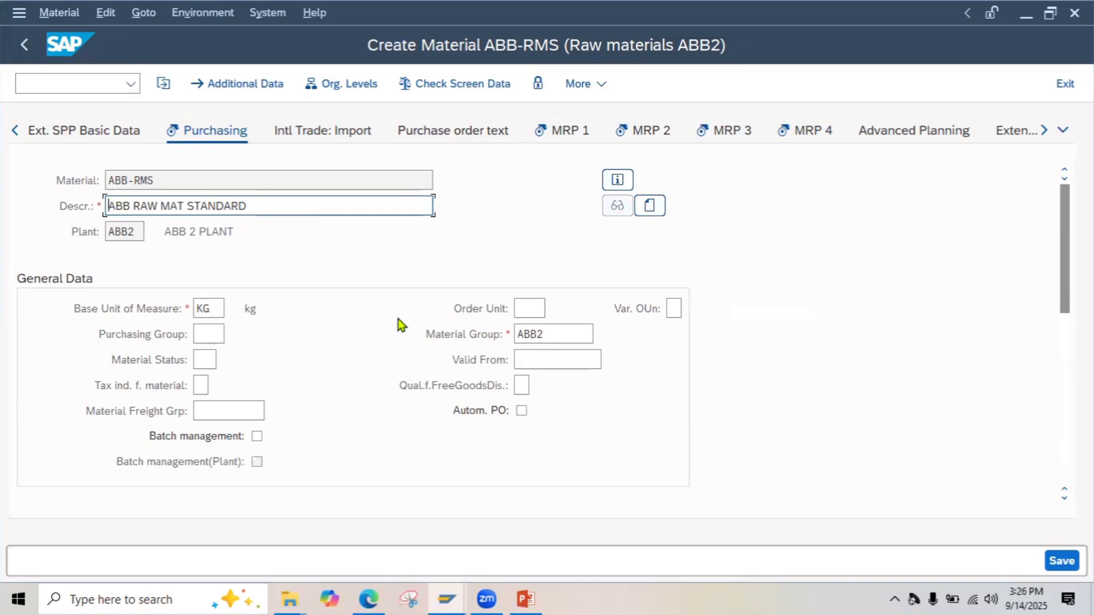
left_click(207, 335)
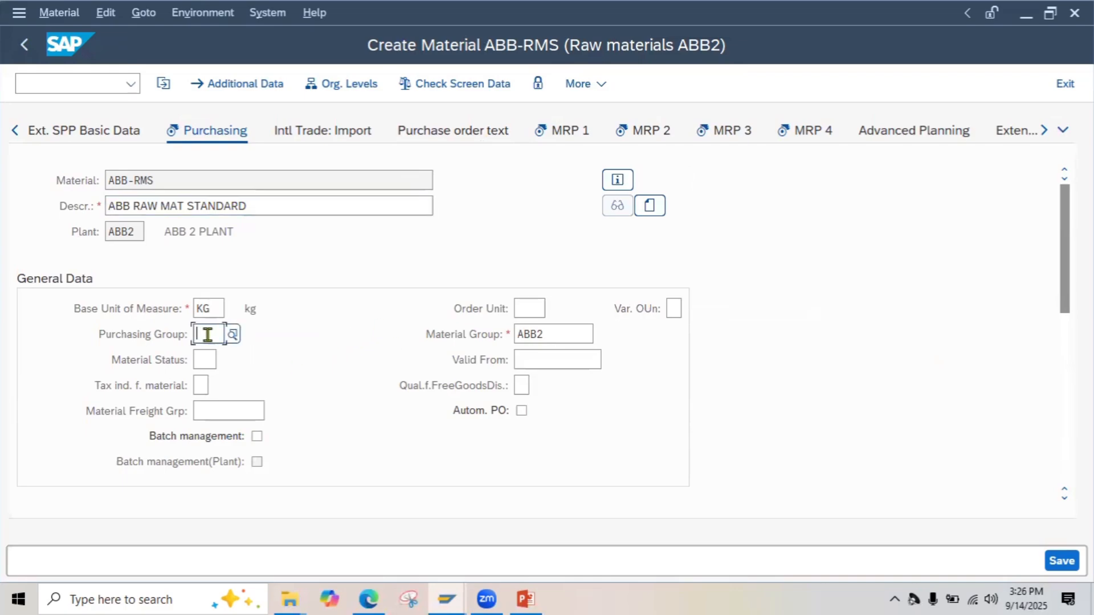
type("ABB")
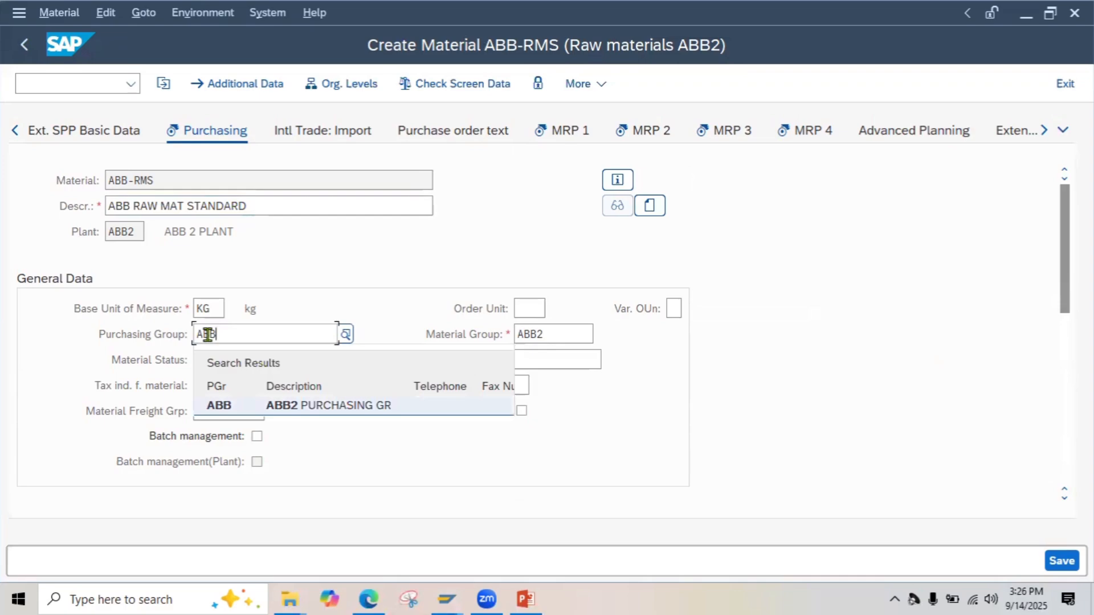
key("Return")
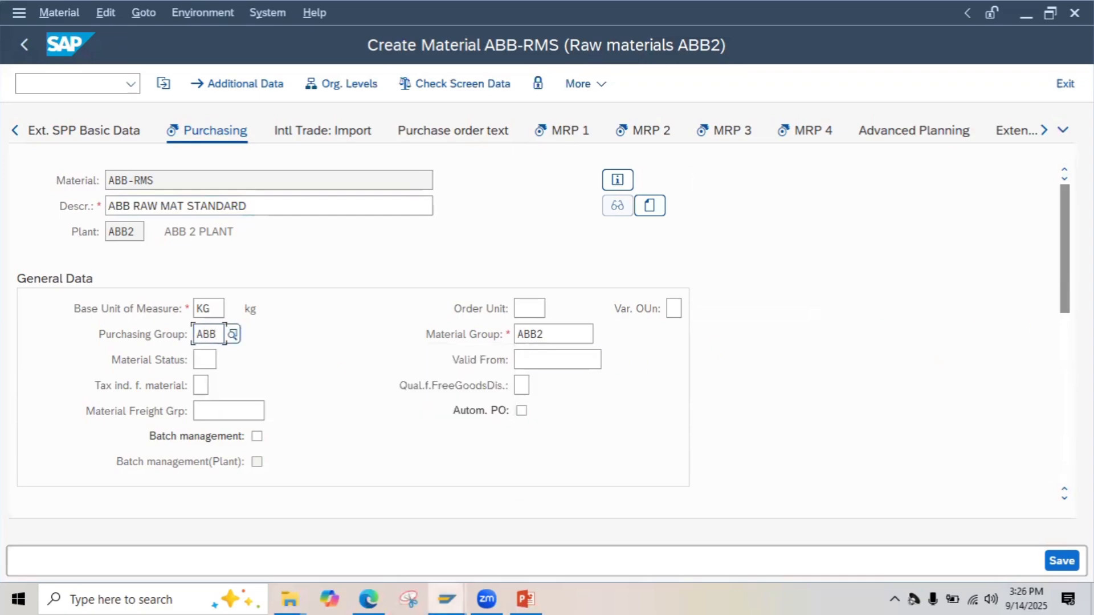
scroll(543, 334, "down", 3)
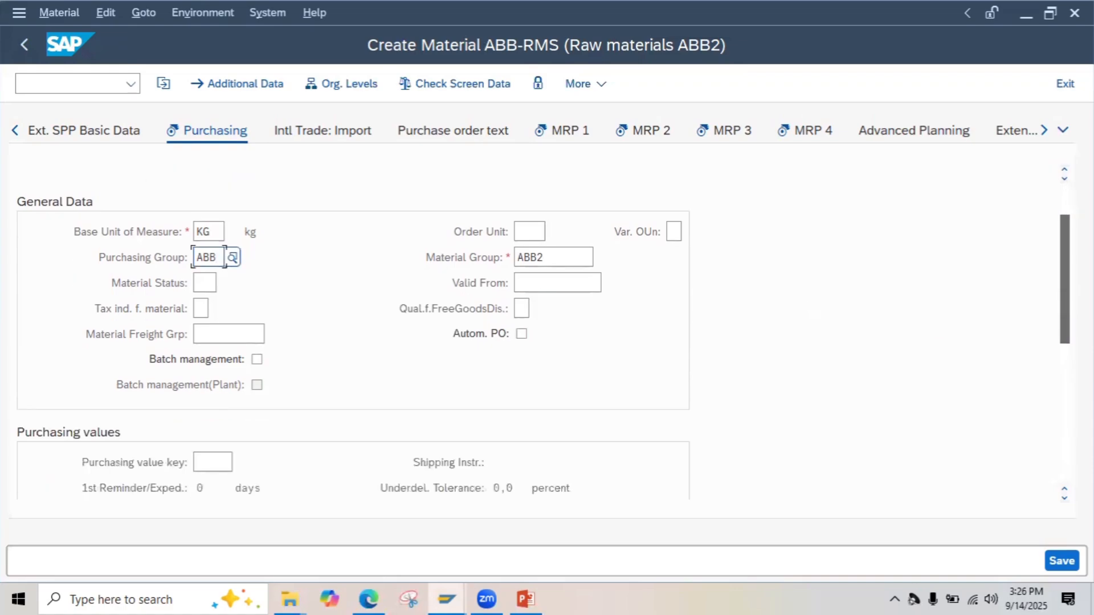
- Go to the Accounting 1 view and assign valuation class R-ST (Raw Materials Standard) to the material
scroll(1061, 412, "down", 9)
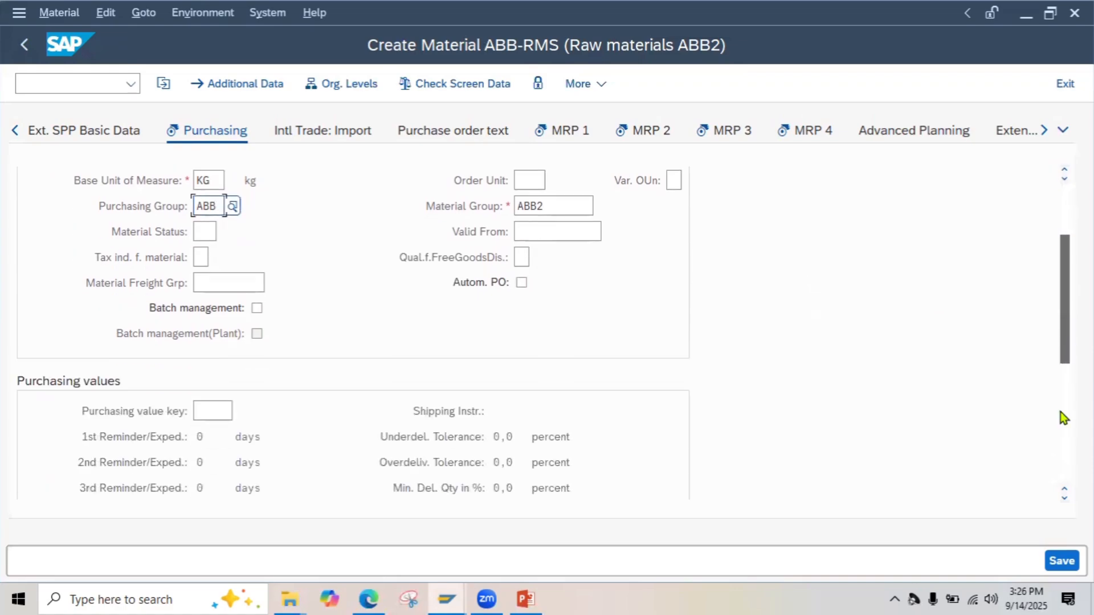
scroll(1064, 207, "up", 12)
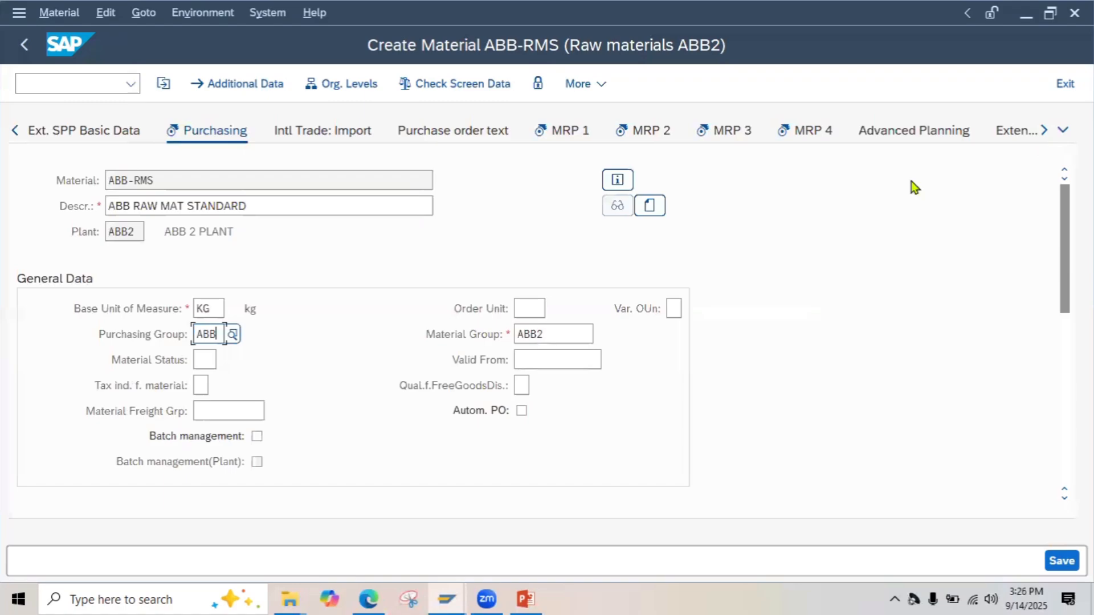
left_click(1065, 131)
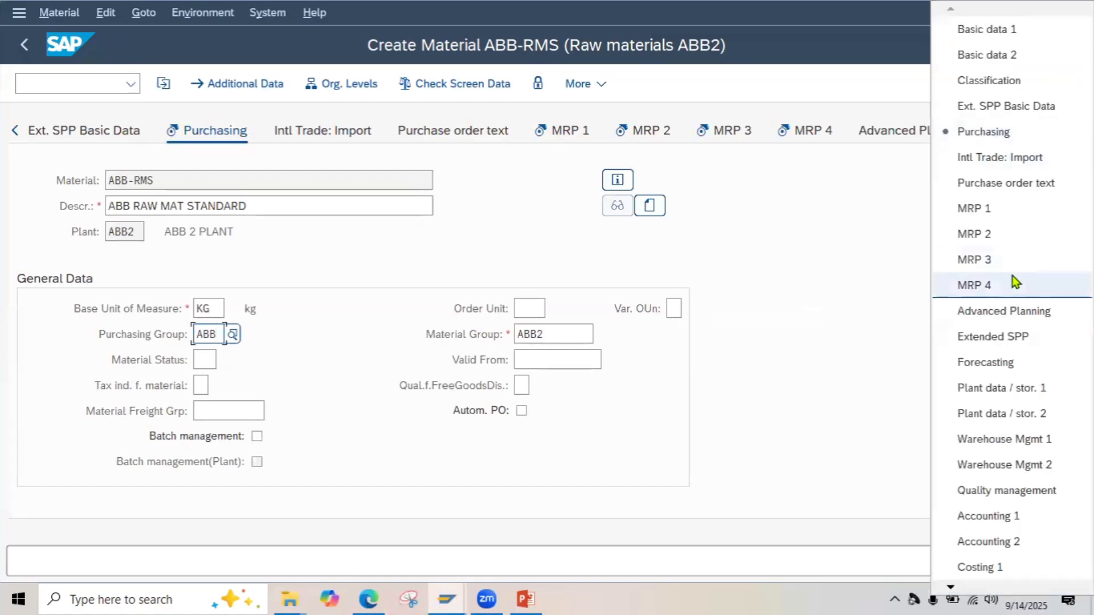
left_click(985, 516)
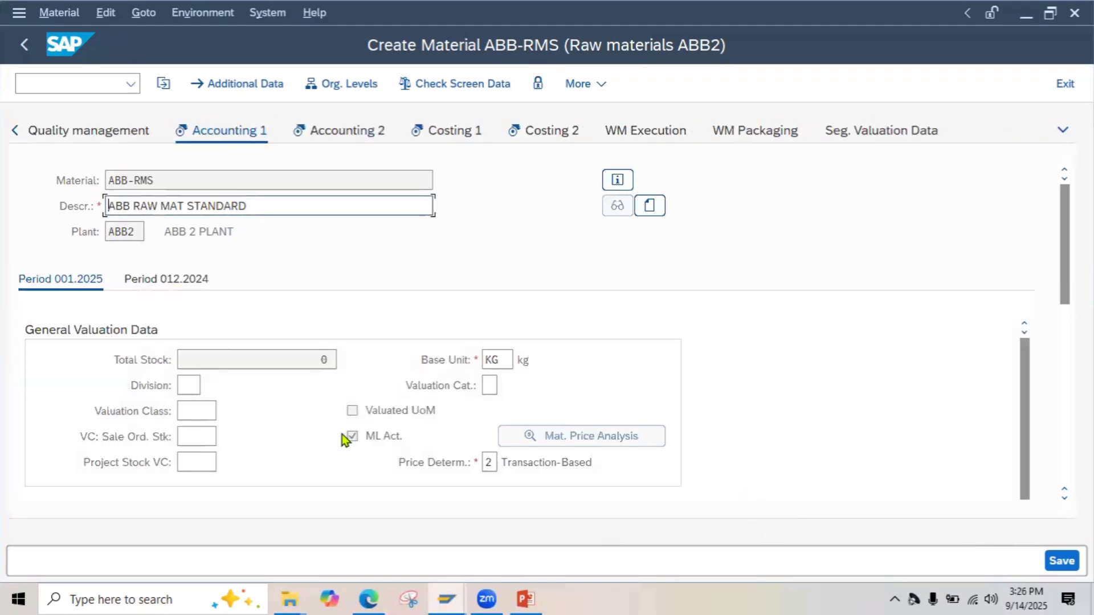
left_click(195, 411)
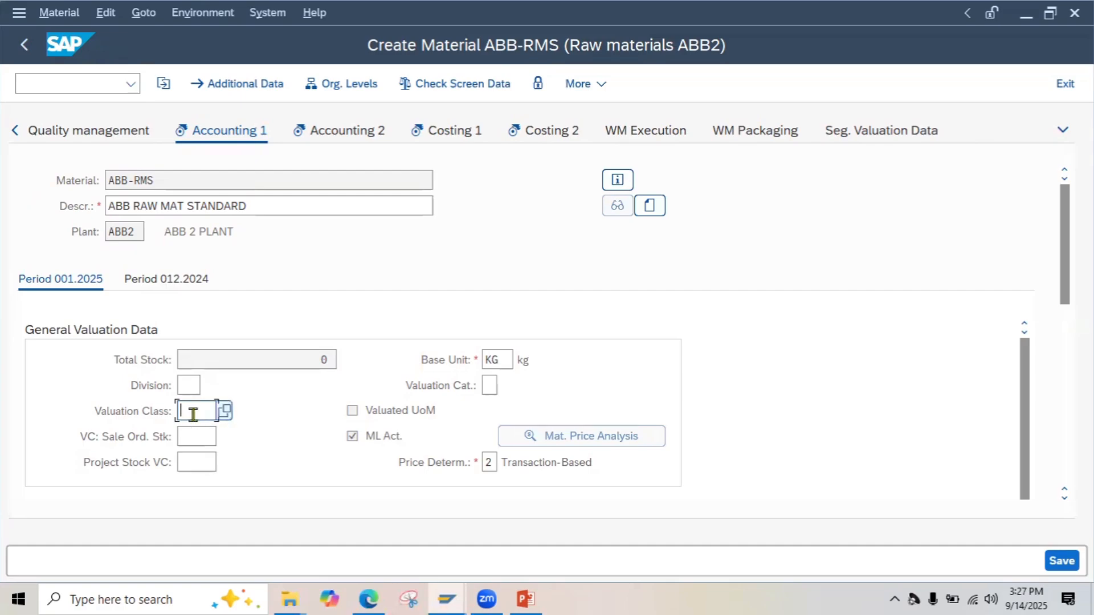
left_click(224, 410)
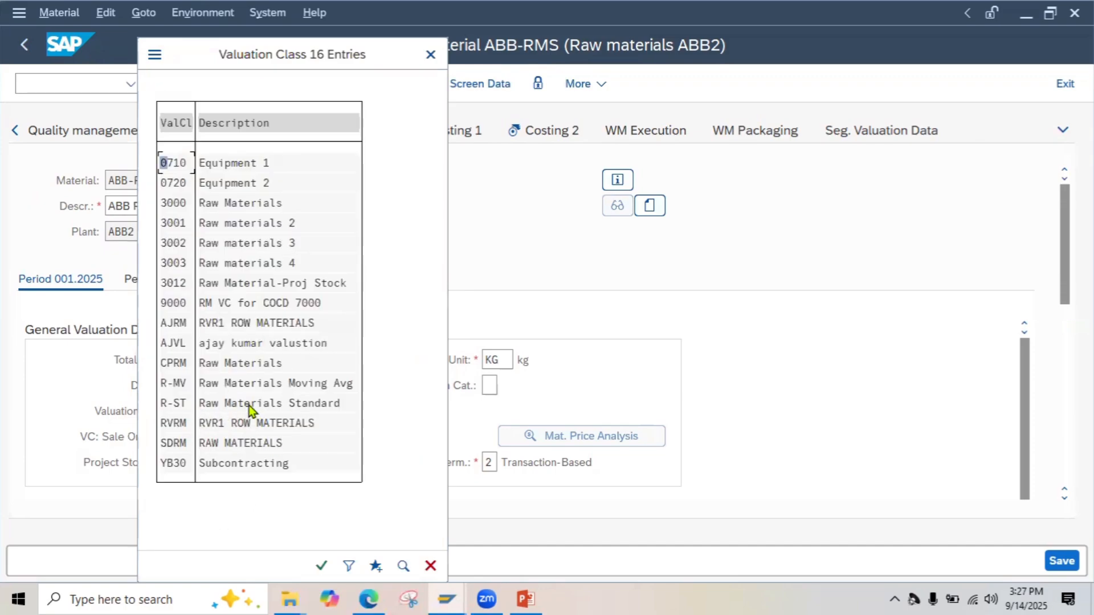
double_click(249, 405)
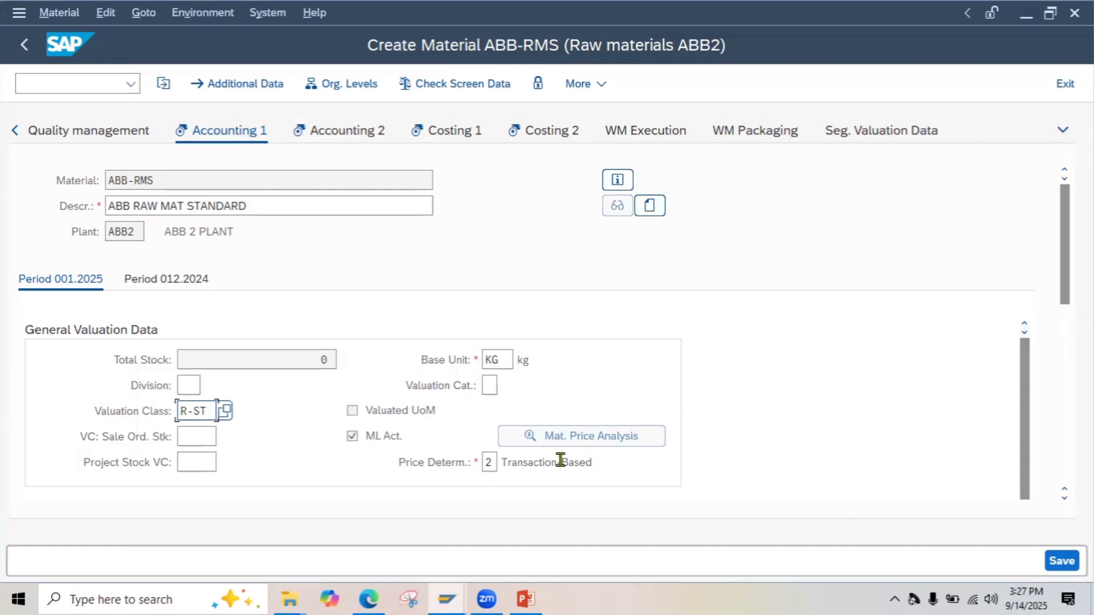
- Set the standard price and the periodic unit price to 100 INR in the prices and values
left_click_drag(1063, 246, 1067, 369)
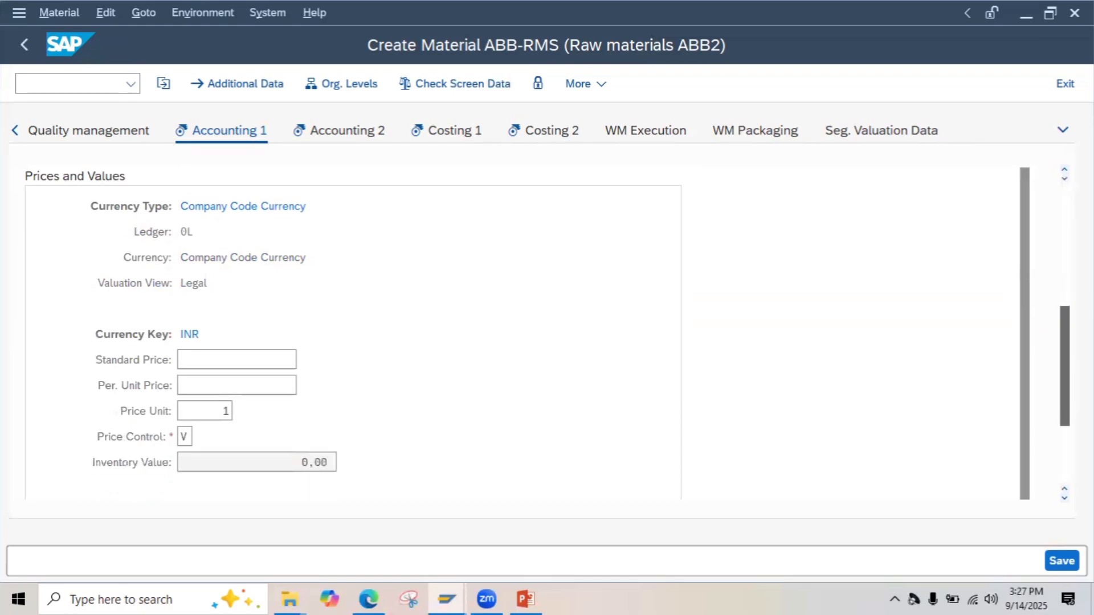
left_click(201, 358)
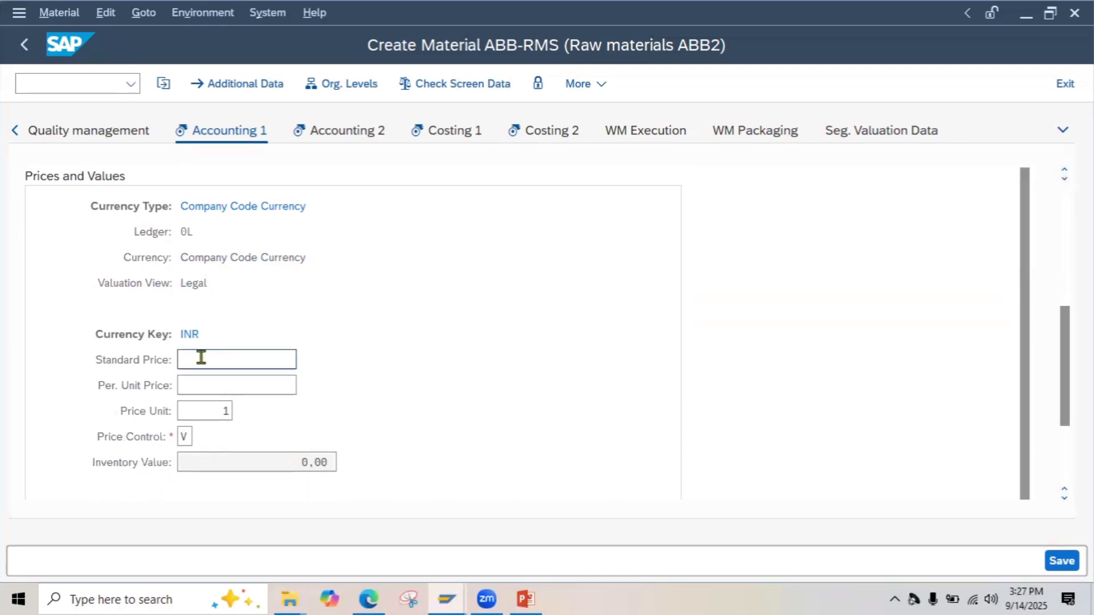
type("100")
key("Tab")
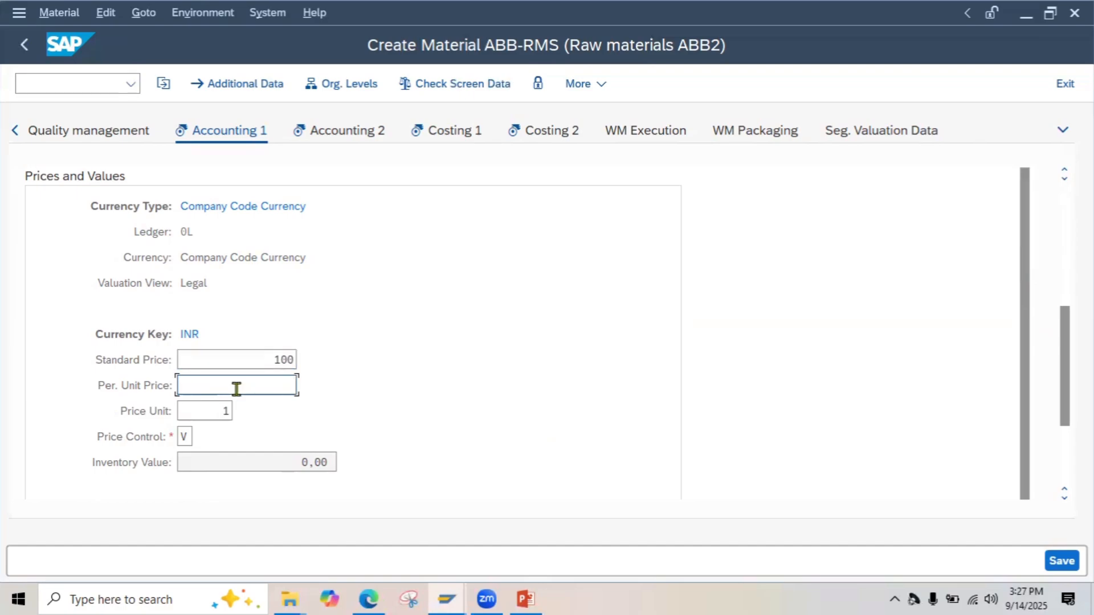
type("100")
key("Tab")
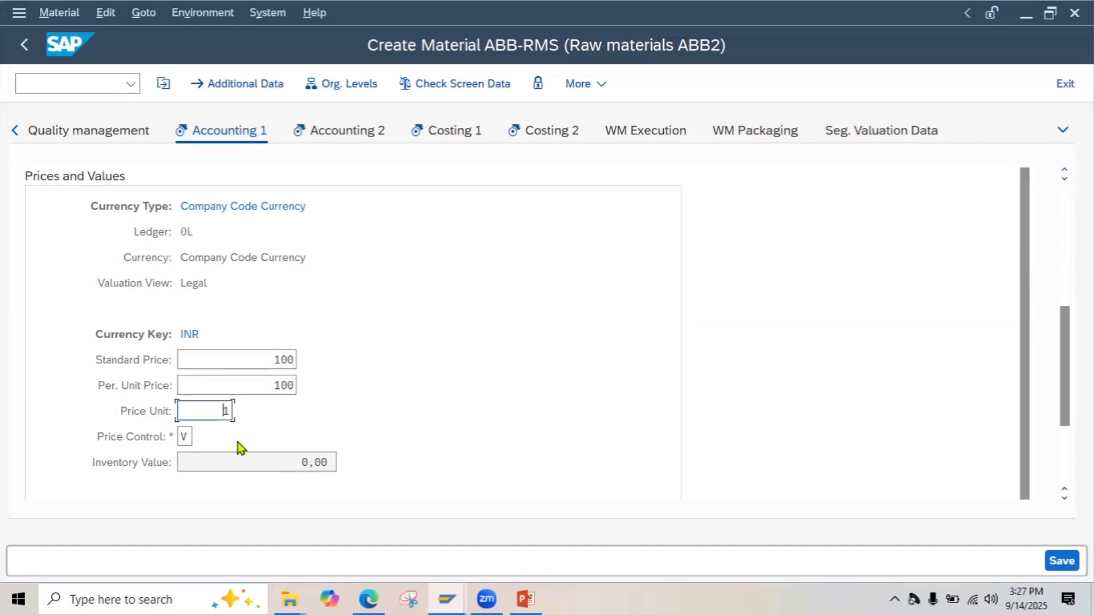
- Set the price control to S (Standard price) and save material ABB-RMS
left_click(187, 438)
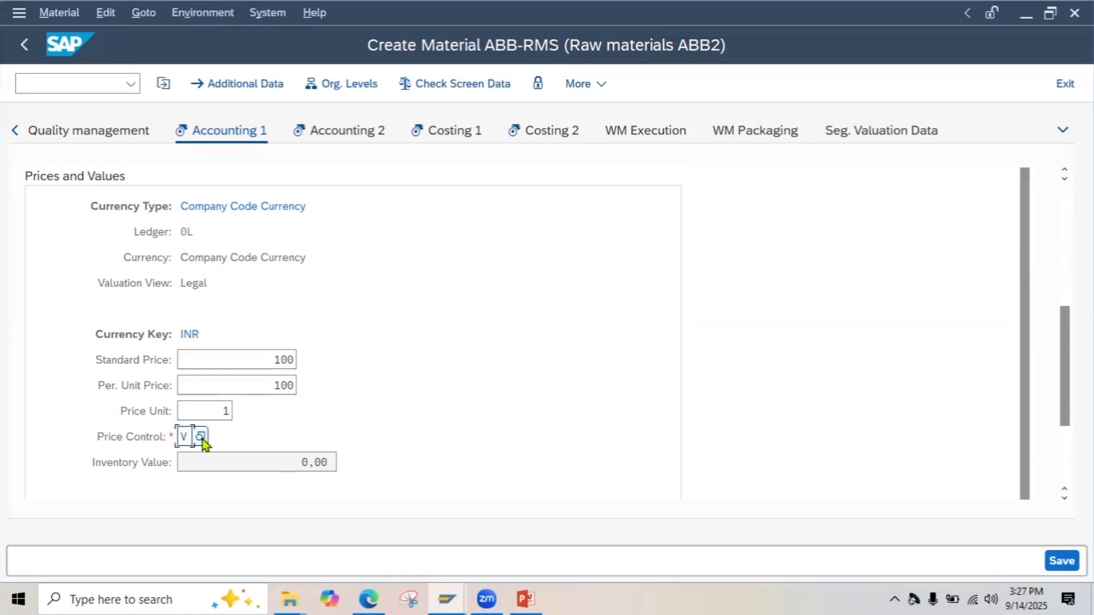
left_click(201, 437)
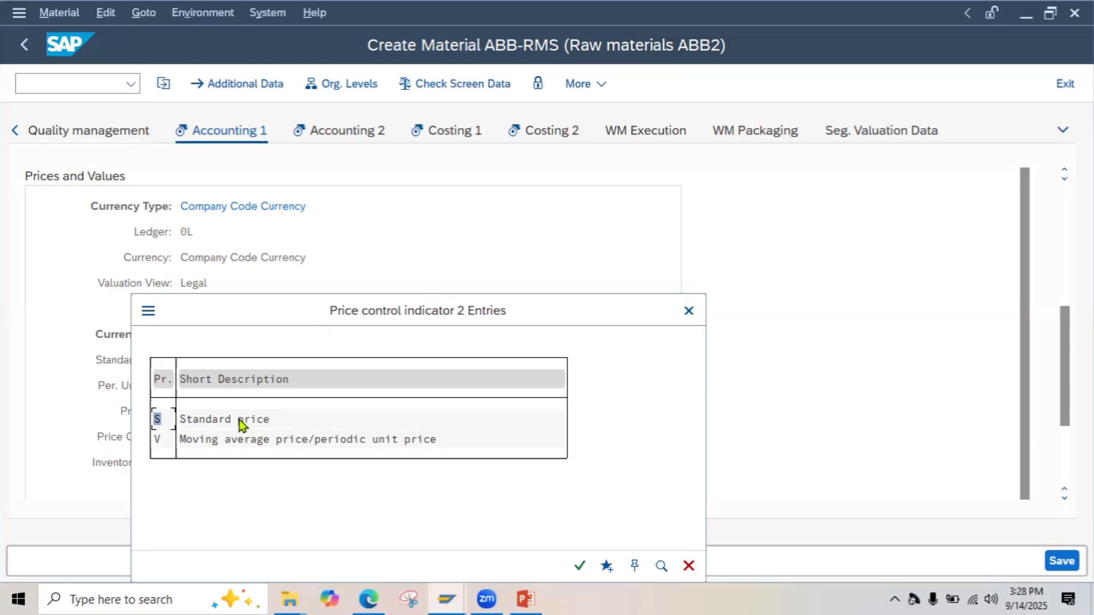
double_click(275, 420)
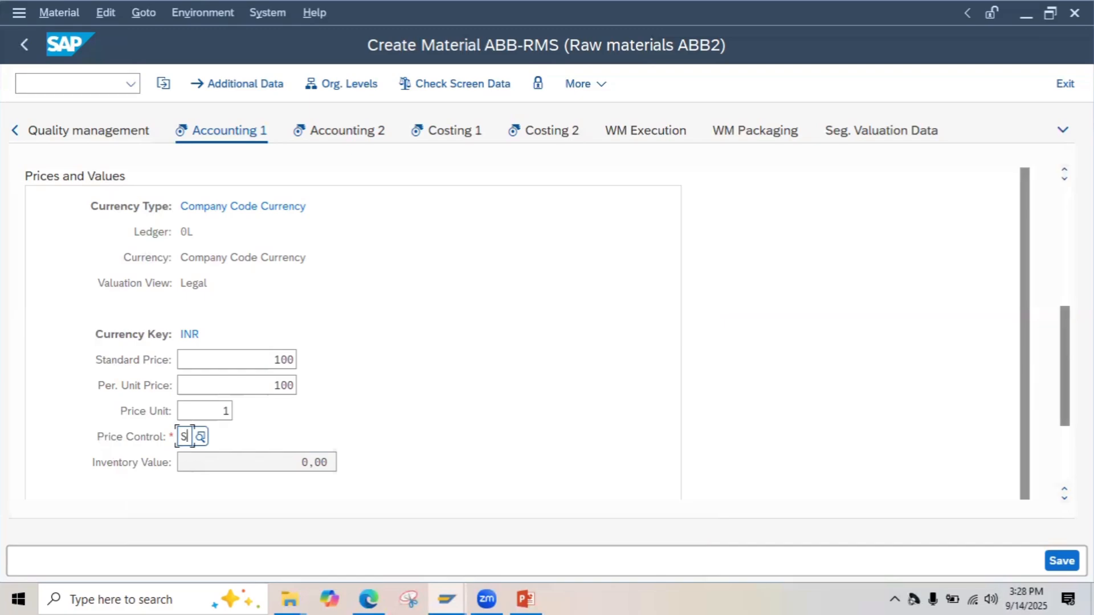
scroll(513, 331, "down", 4)
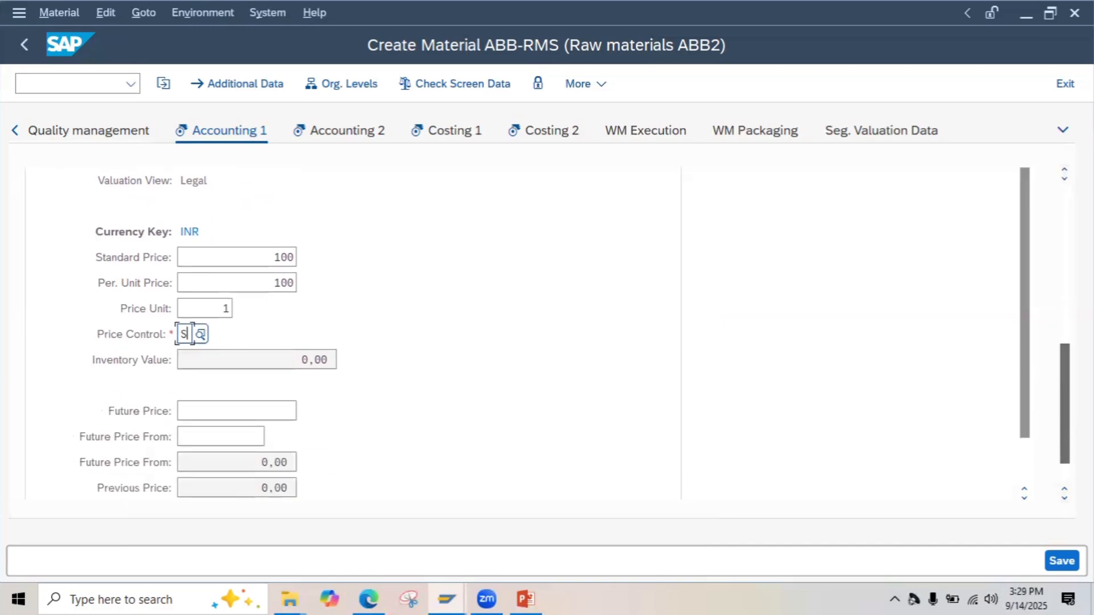
scroll(513, 330, "up", 3)
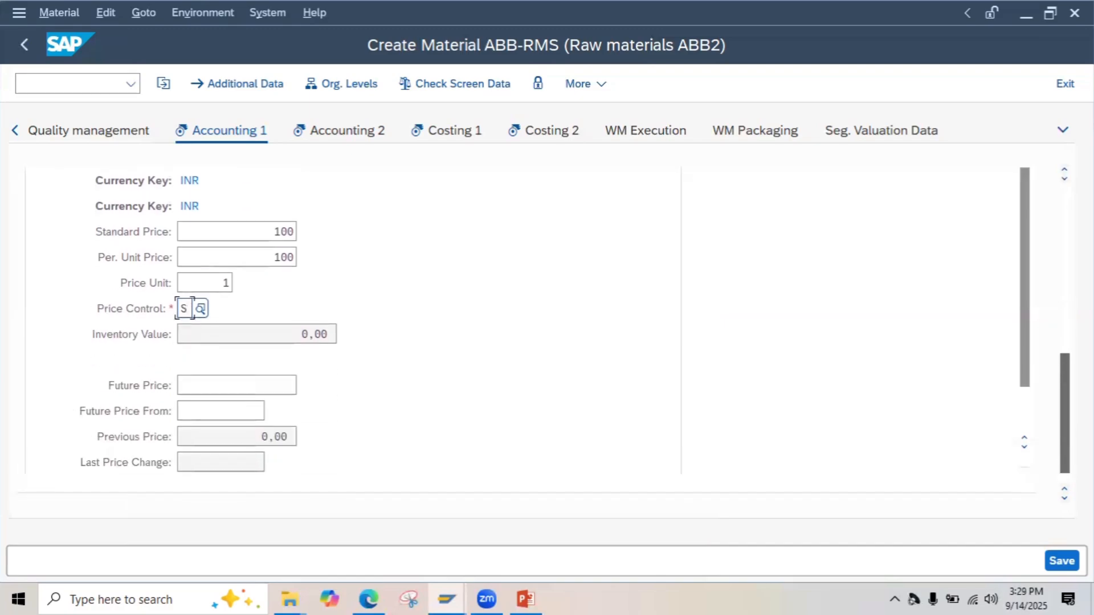
scroll(513, 331, "up", 4)
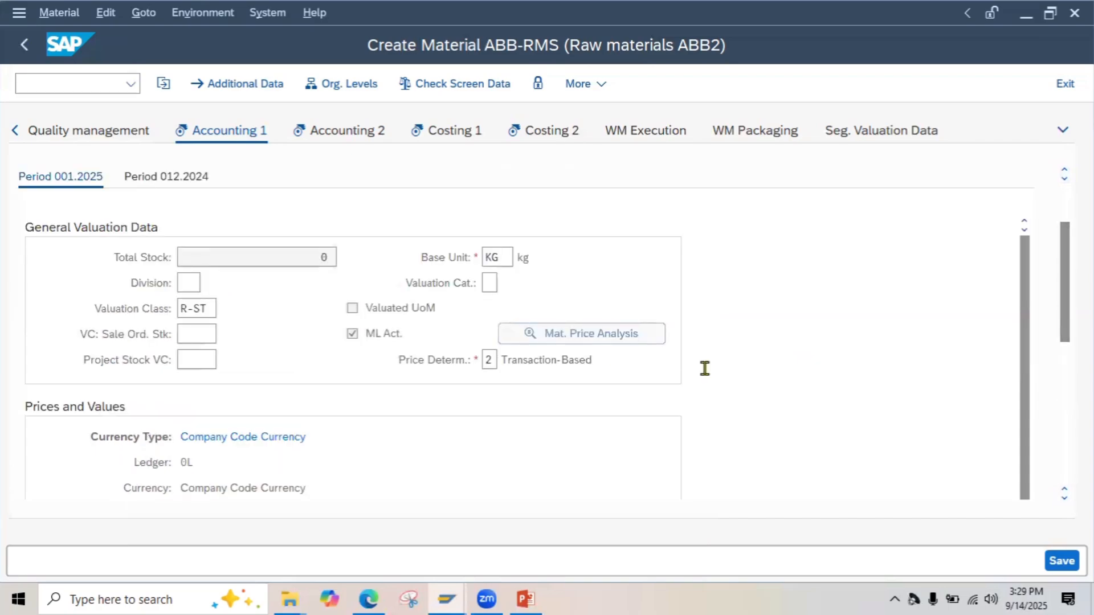
left_click(1059, 561)
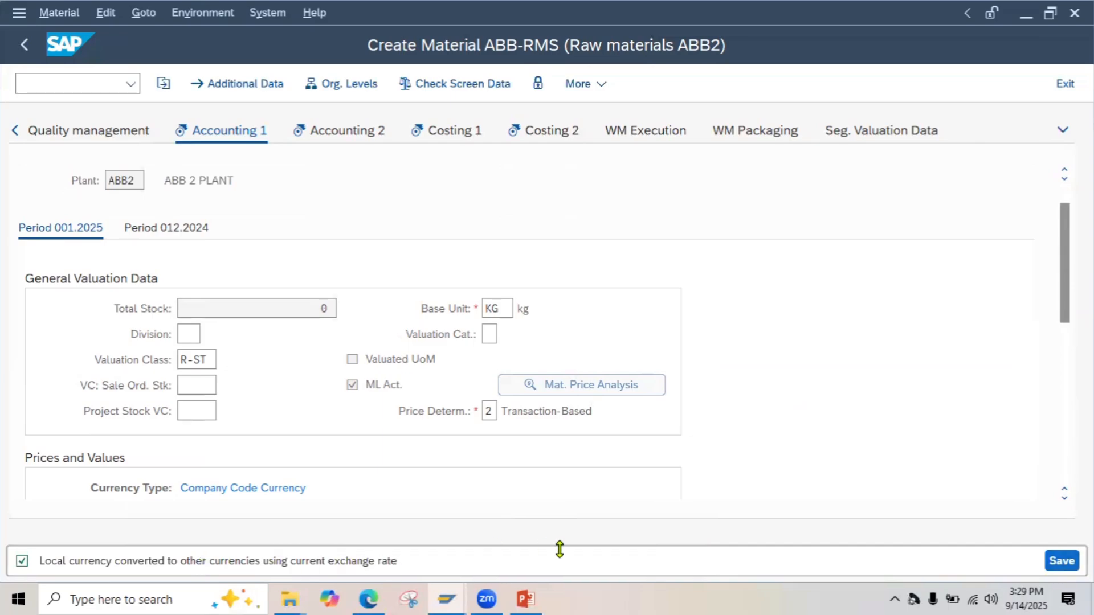
left_click(1063, 561)
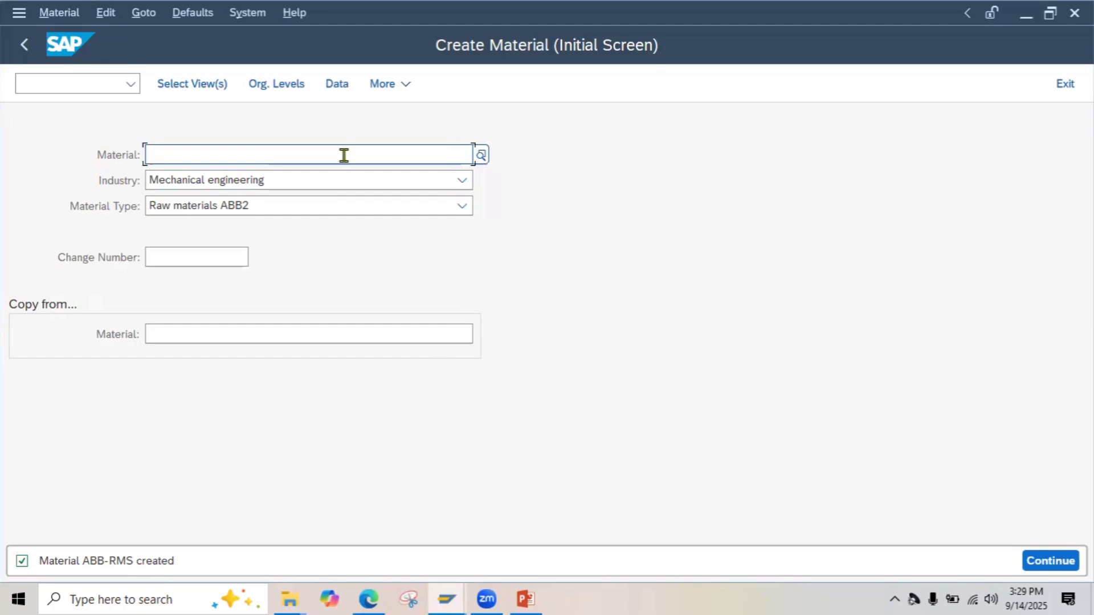
- Enter ABB-RMV as the material number for a new Raw materials ABB2 material
type("ABB")
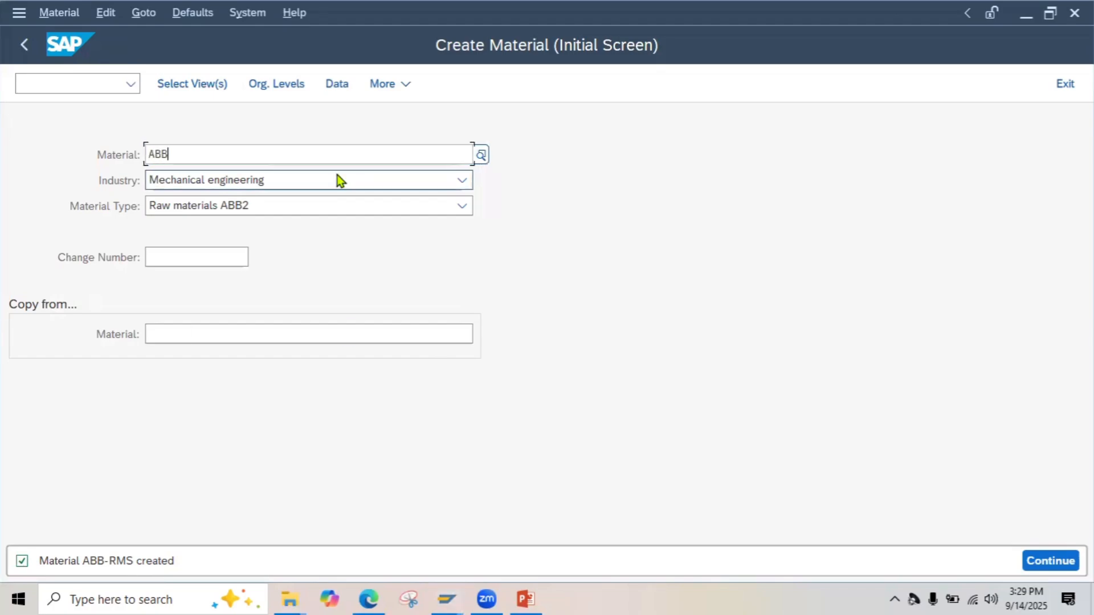
type("-RMS")
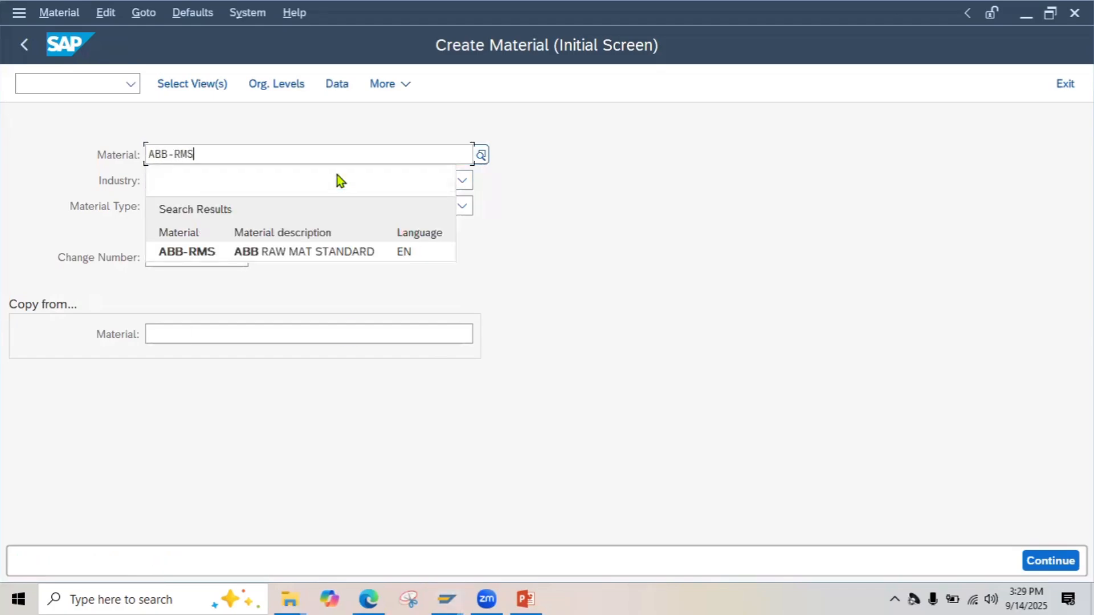
type("-")
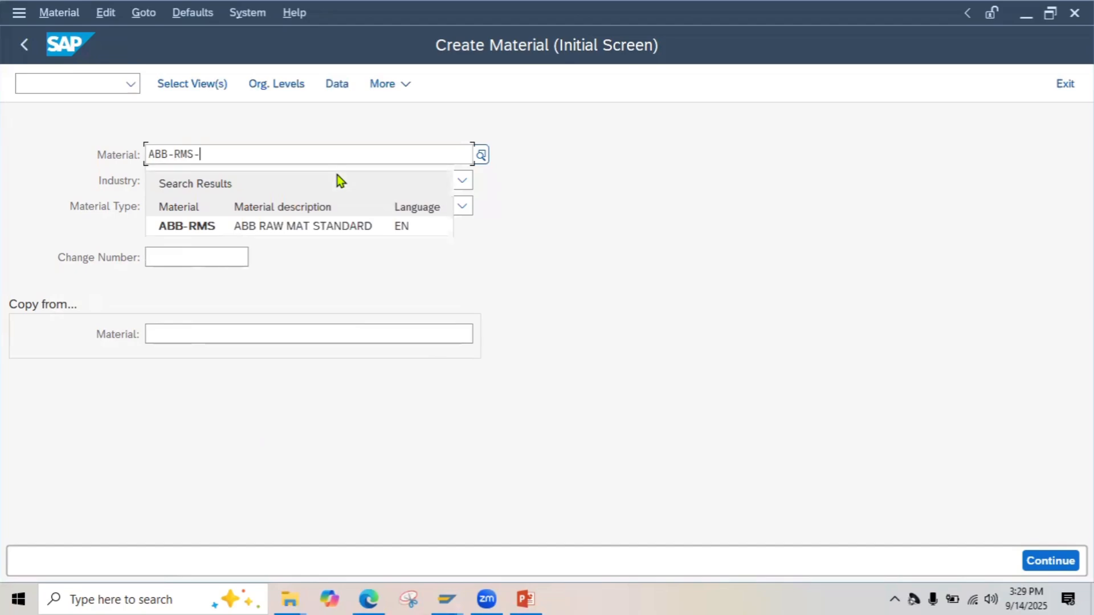
key("BackSpace")
key("BackSpace")
type("V")
left_click(606, 292)
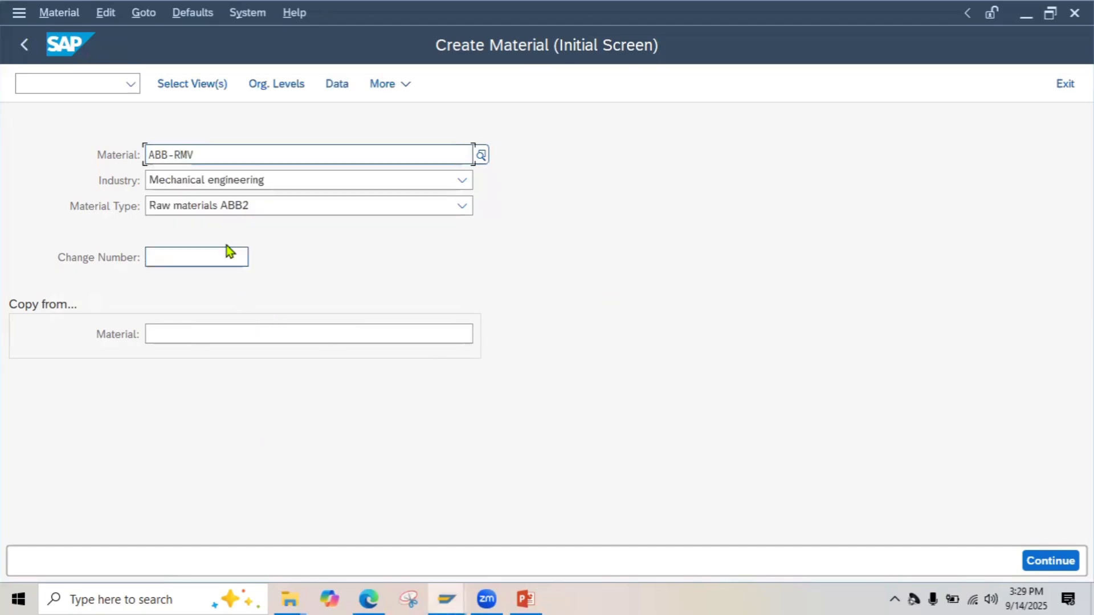
- Set ABB-RMS as the material to copy from and continue to the view selection
left_click(200, 340)
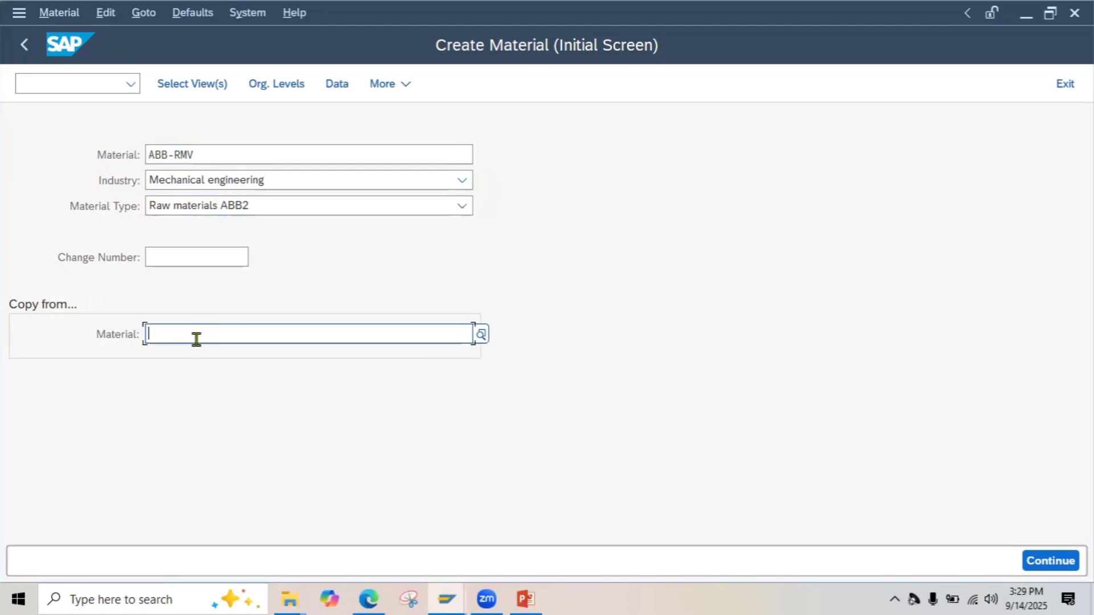
type("ABB")
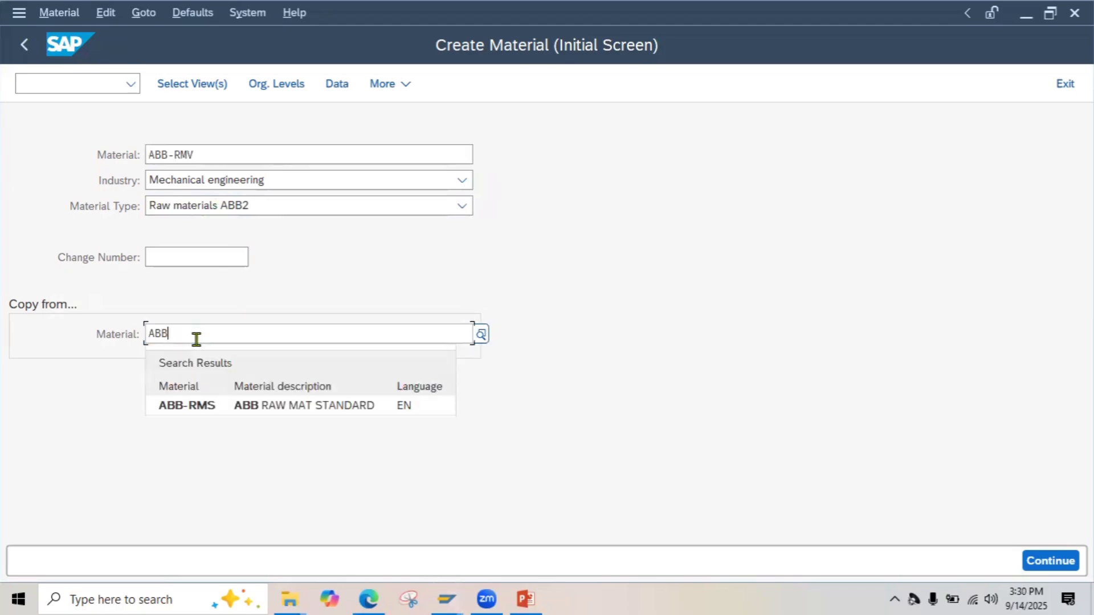
key("Down")
key("Return")
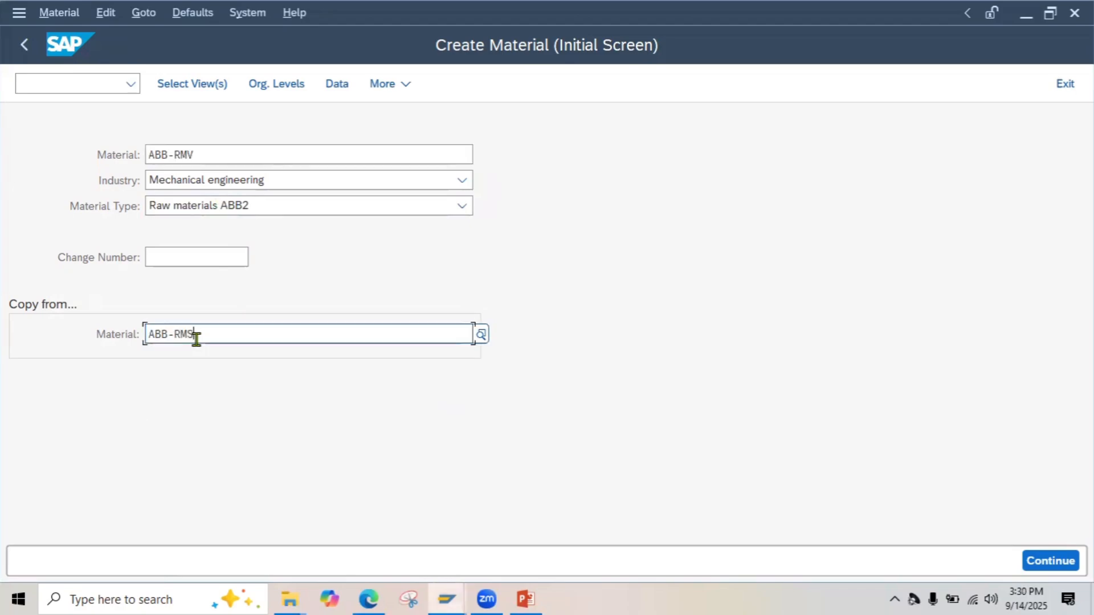
key("Return")
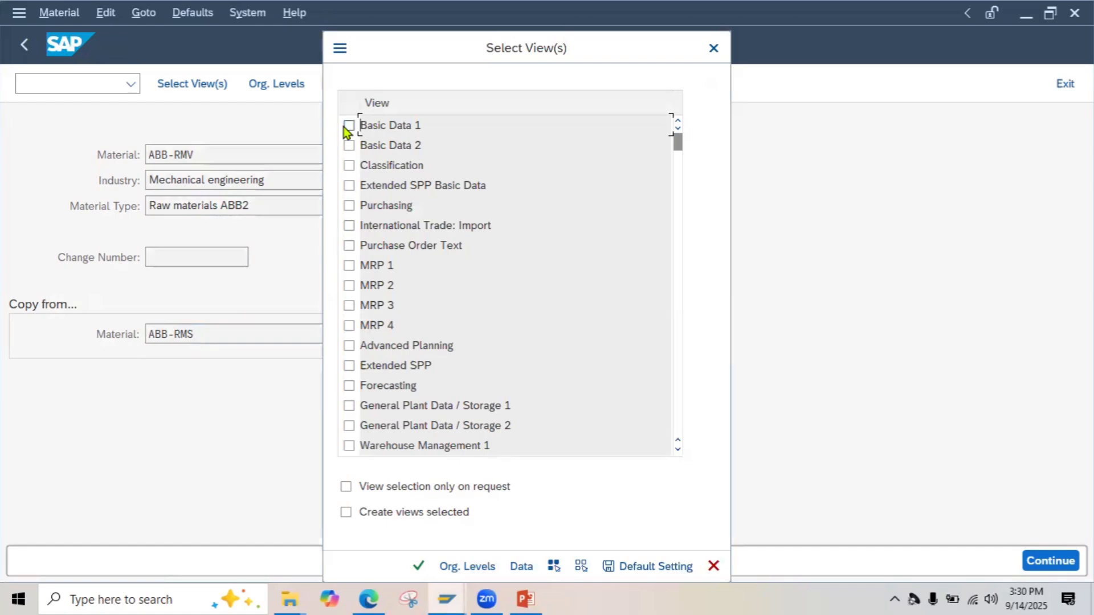
- Select the Basic Data 1 and 2, Purchasing, MRP 1 to 4, and General Plant Data / Storage 1 and 2 views
left_click(348, 126)
left_click(349, 145)
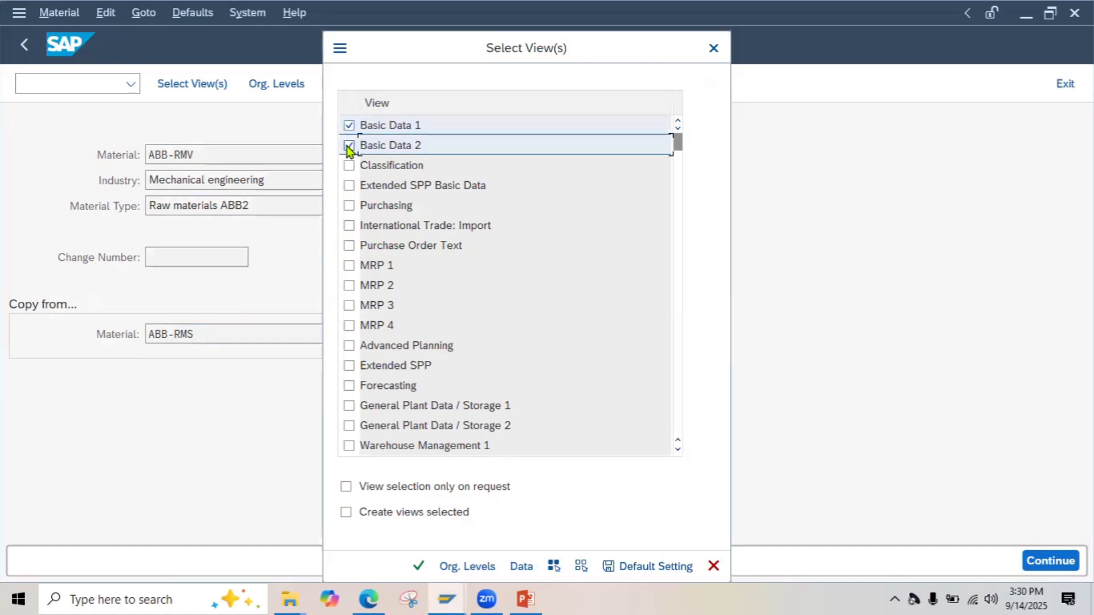
left_click(348, 206)
left_click(349, 266)
left_click(349, 286)
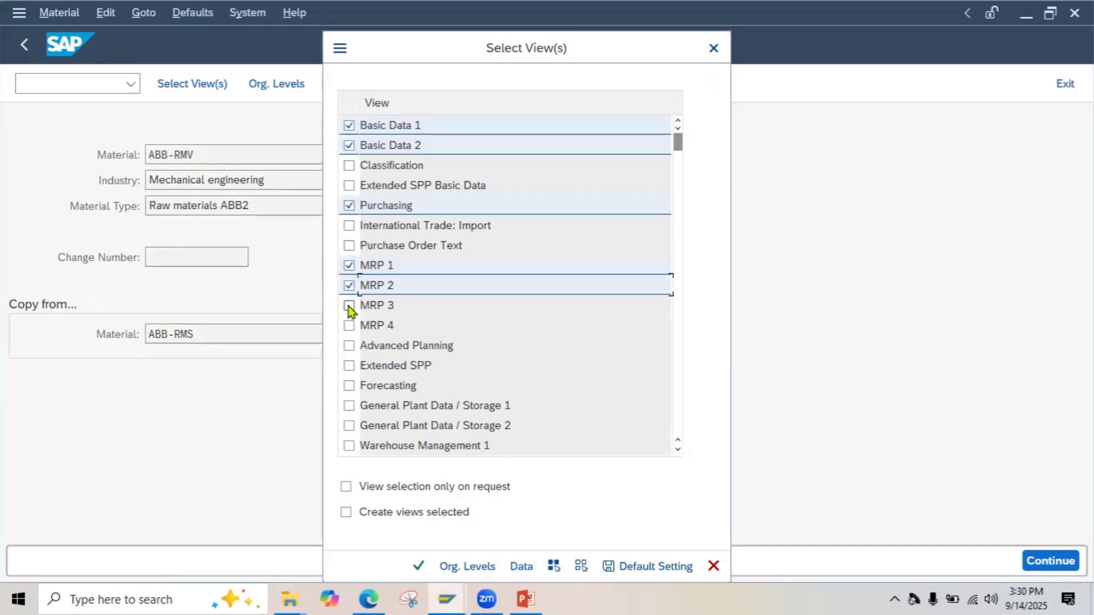
left_click(349, 306)
left_click(348, 325)
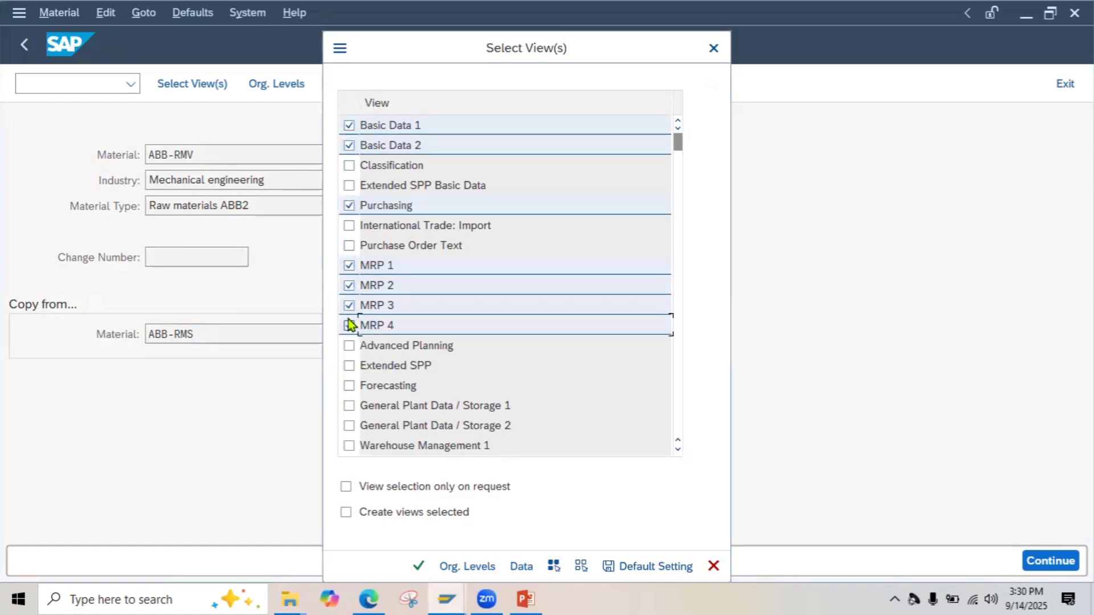
left_click(347, 405)
left_click(348, 425)
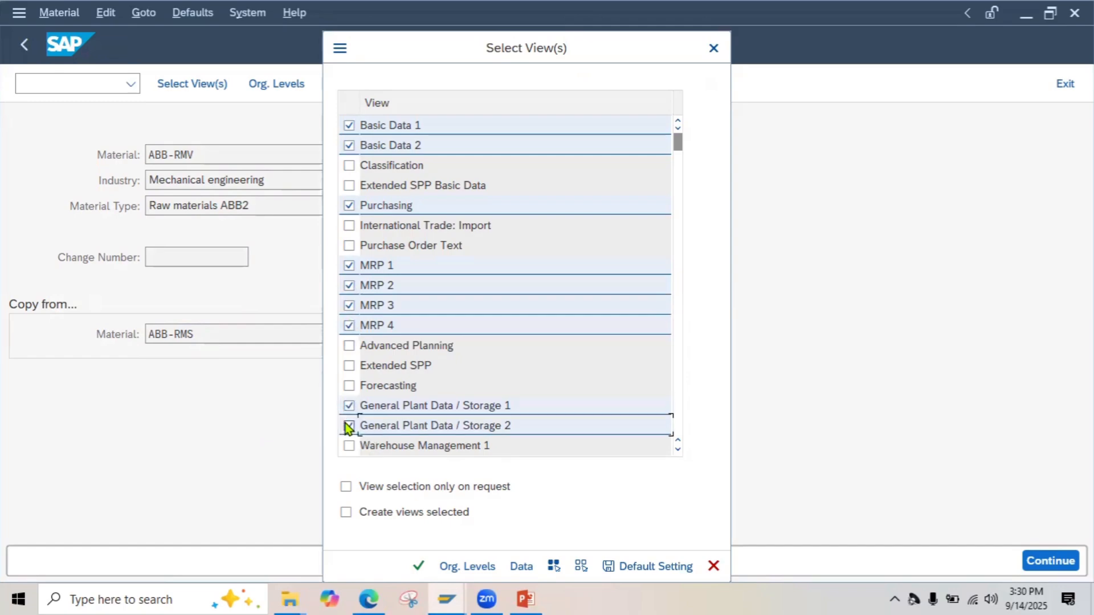
- Add the Accounting 1, Accounting 2, Costing 1 and Costing 2 views and confirm the view selection
left_click(678, 447)
left_click(678, 447)
left_click(678, 447)
left_click(678, 447)
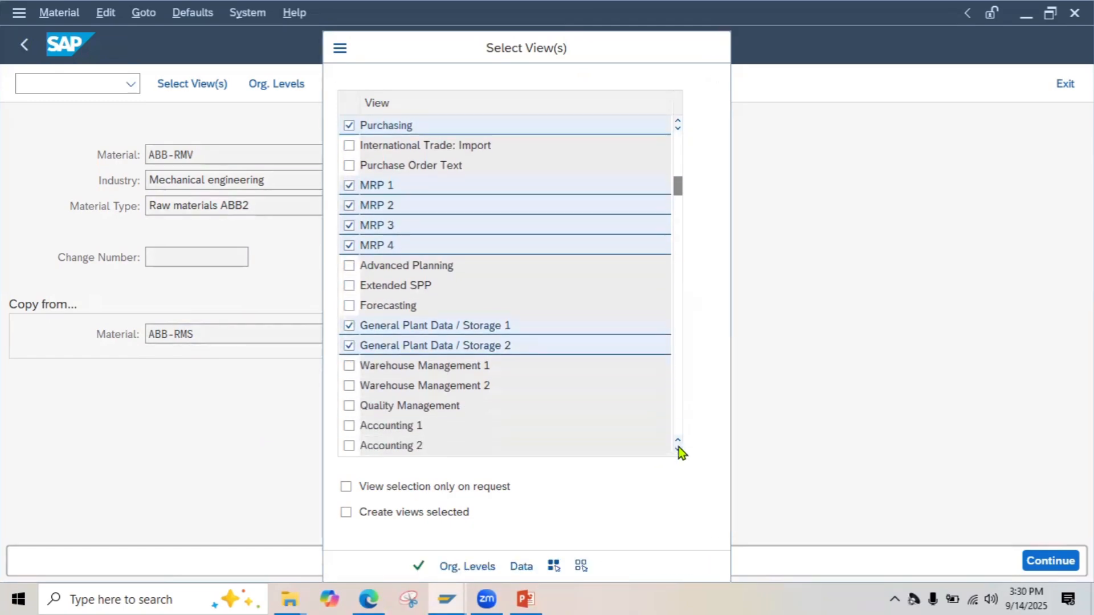
left_click(678, 447)
left_click(679, 447)
left_click(678, 447)
left_click(678, 447)
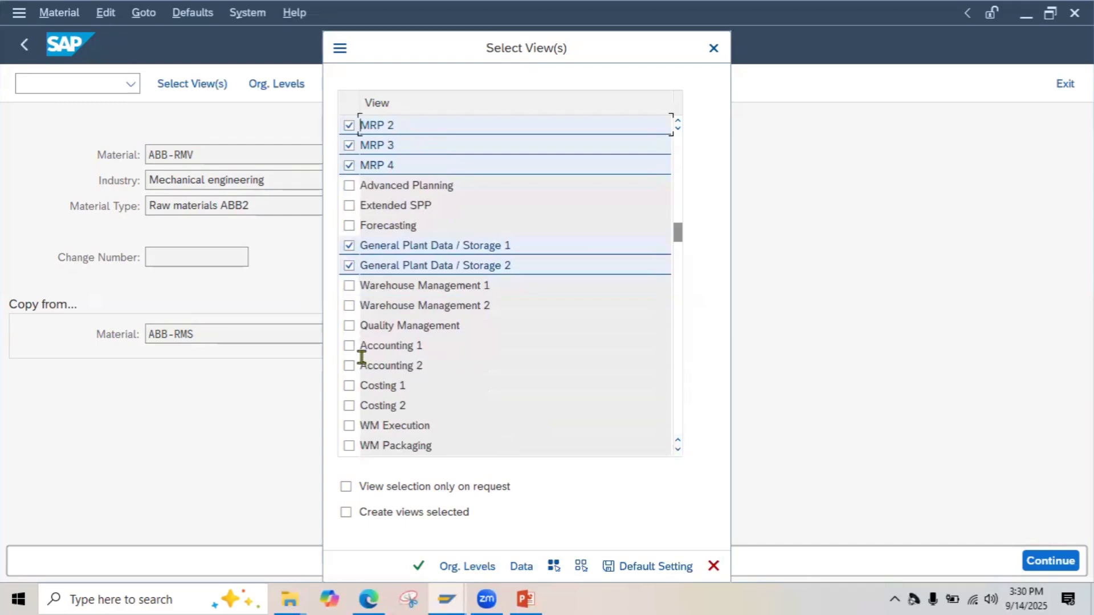
left_click(349, 346)
left_click(349, 366)
left_click(349, 386)
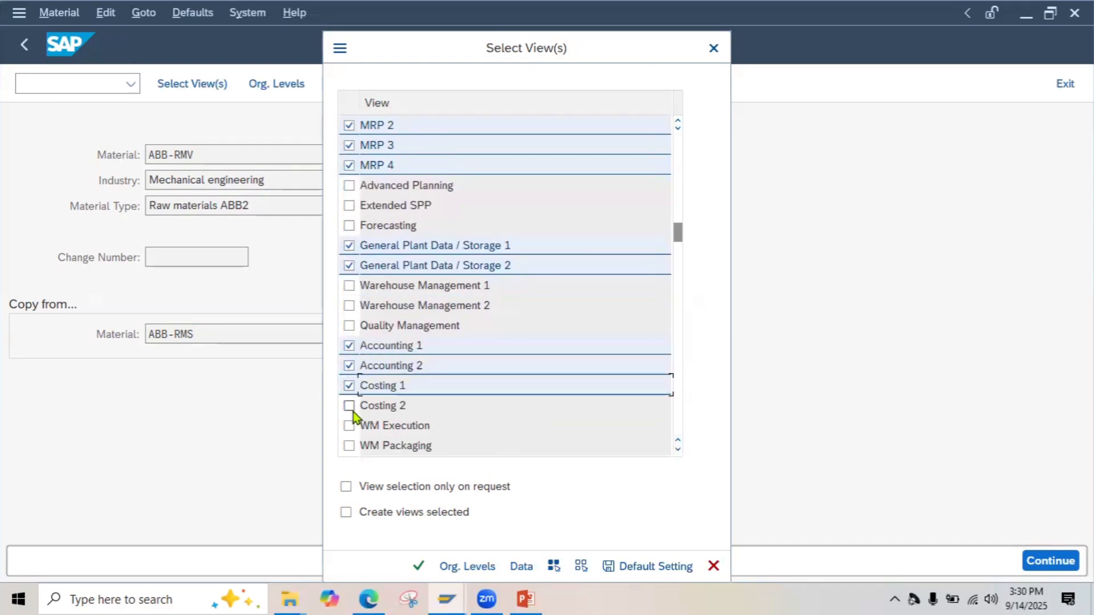
left_click(349, 407)
left_click(420, 575)
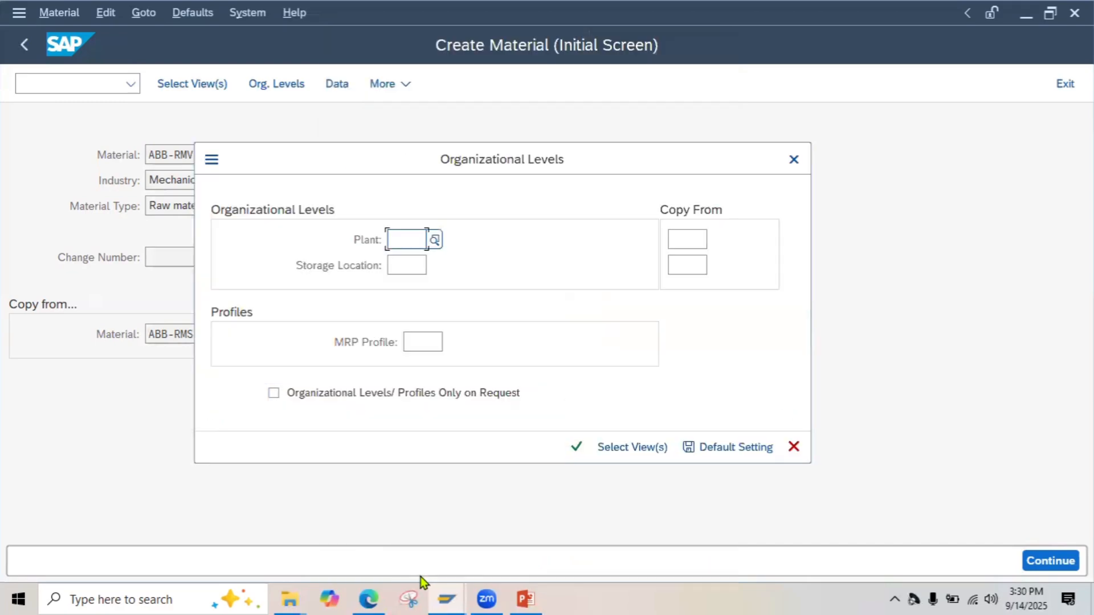
- Set the organizational levels to plant ABB2 and storage location ABB and confirm them
type("ABB2")
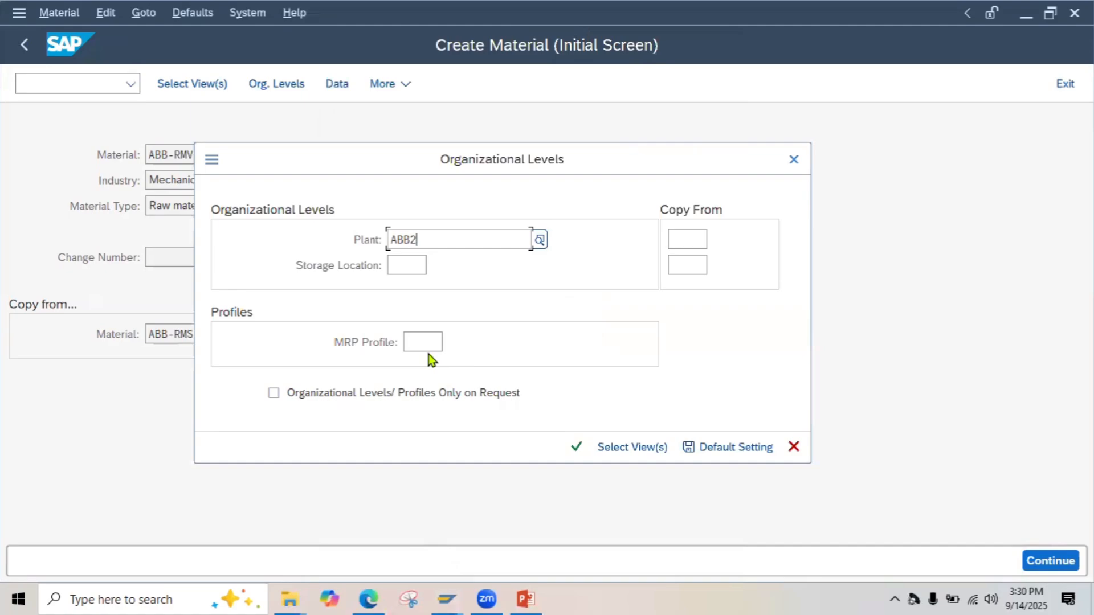
key("Return")
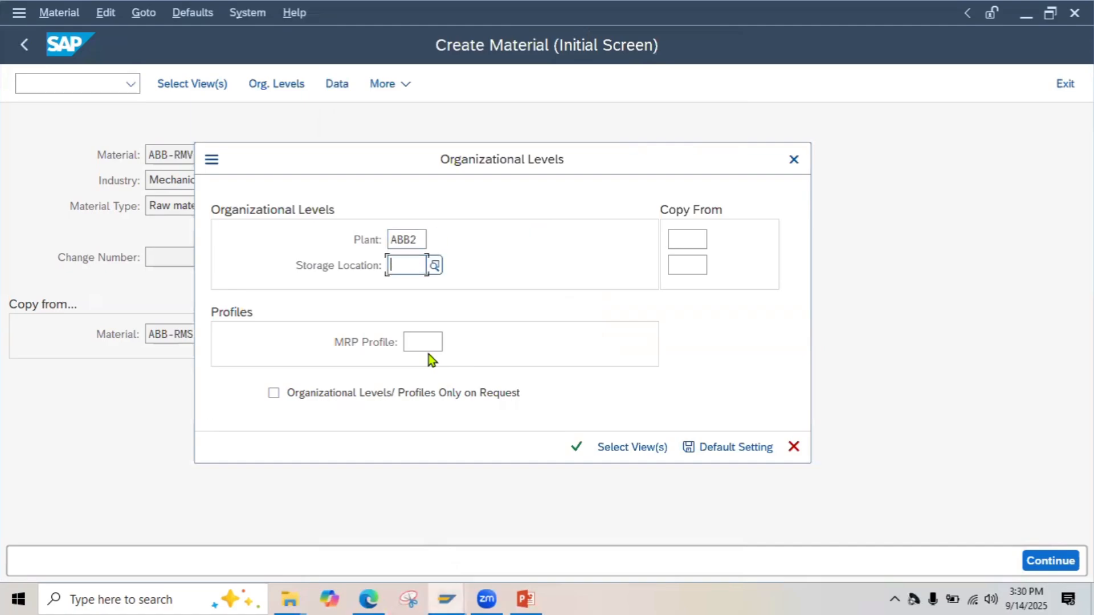
type("ABB")
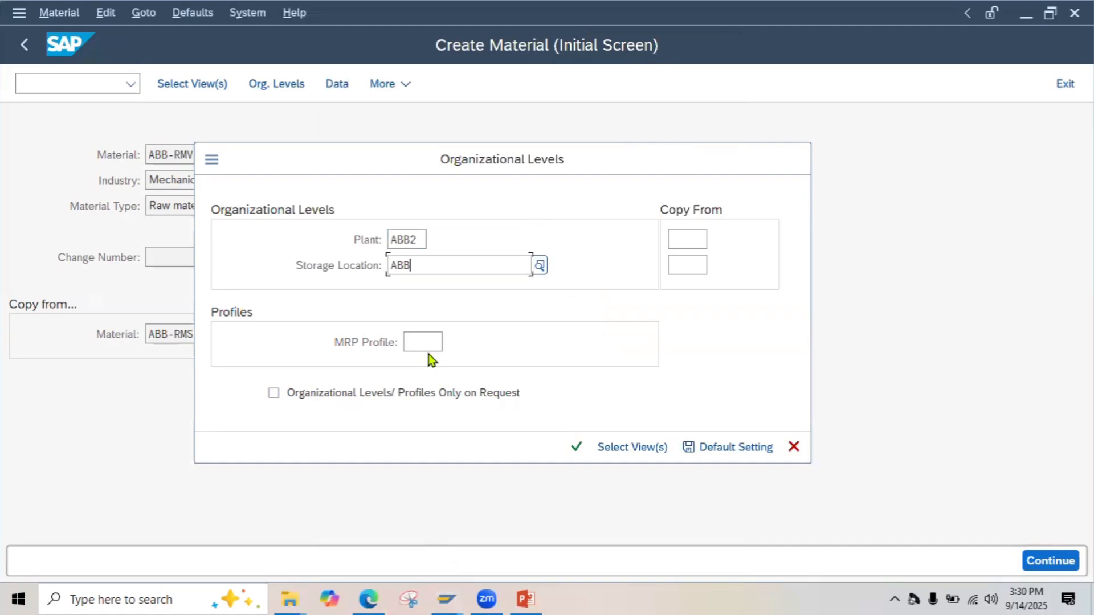
key("Down")
key("Down")
key("Return")
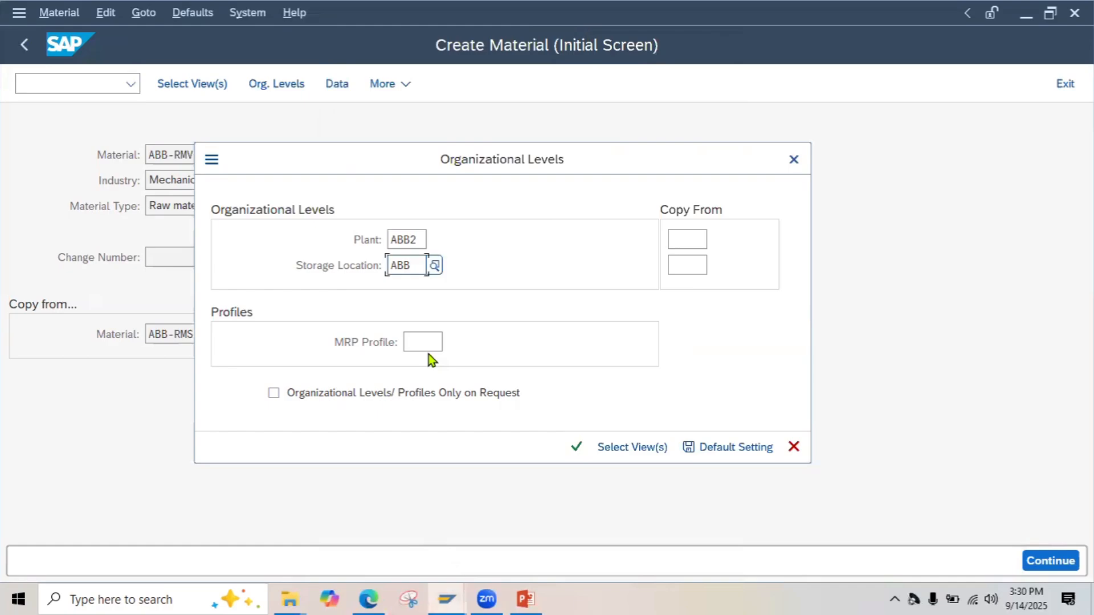
key("Return")
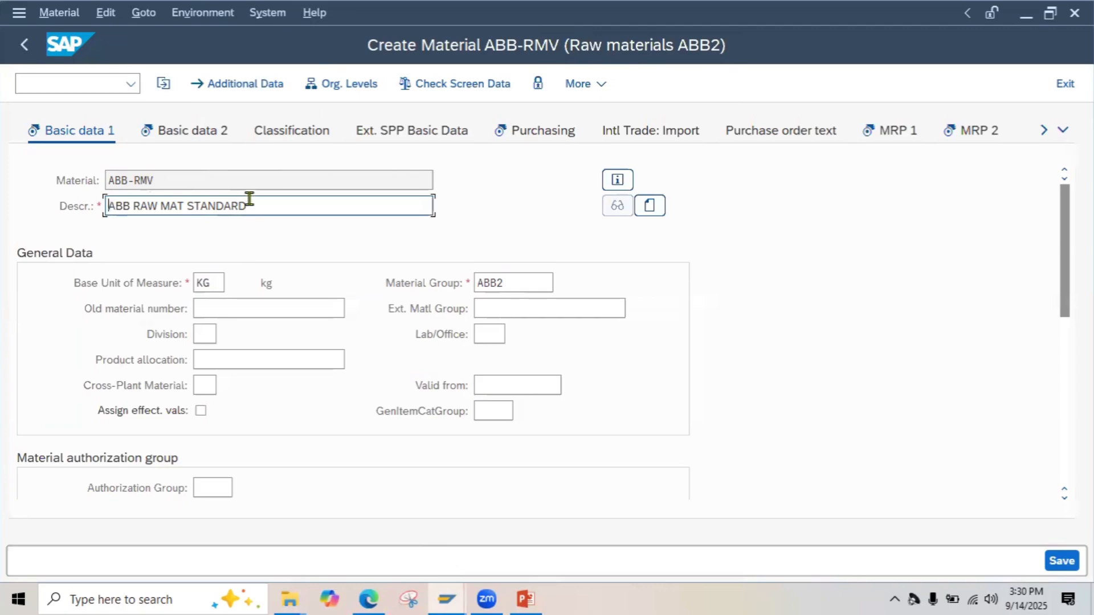
- Change the material description to ABB RAW MAT MOVING AVG in the basic data
left_click_drag(247, 205, 189, 203)
type("MOVING AB")
key("BackSpace")
type("VG")
left_click_drag(1065, 306, 1066, 473)
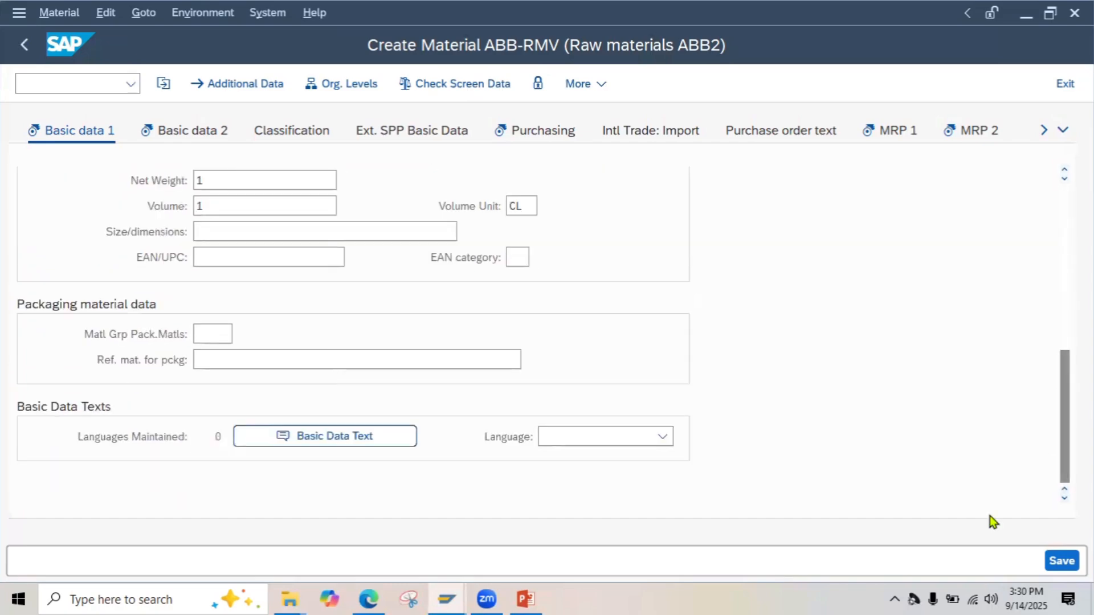
- Pass through the Basic Data 2 view and set the purchasing group to ABB in the Purchasing view
left_click(220, 135)
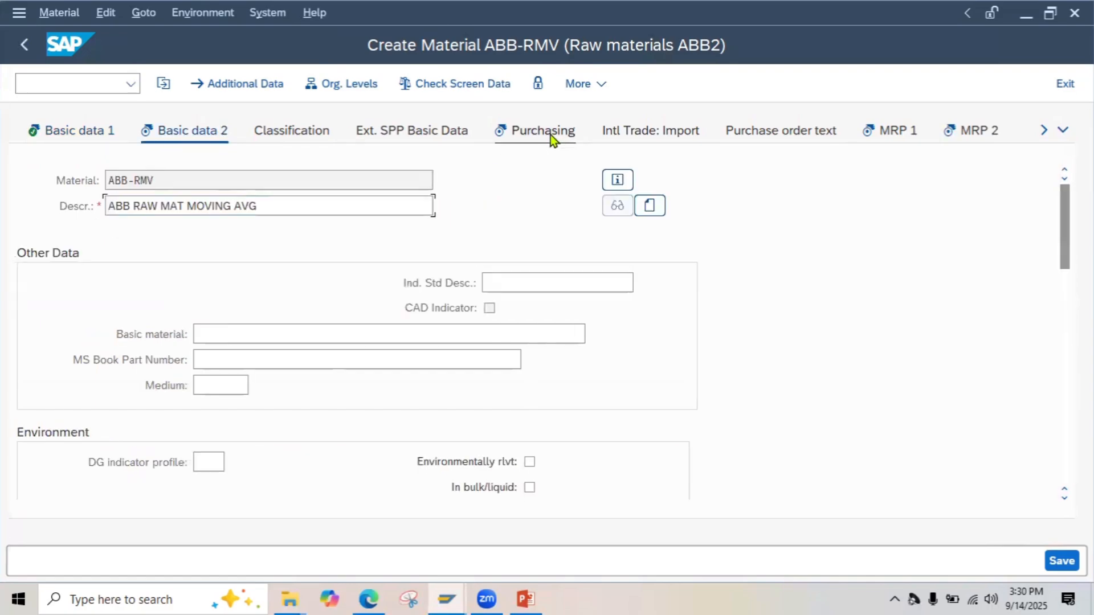
left_click(551, 134)
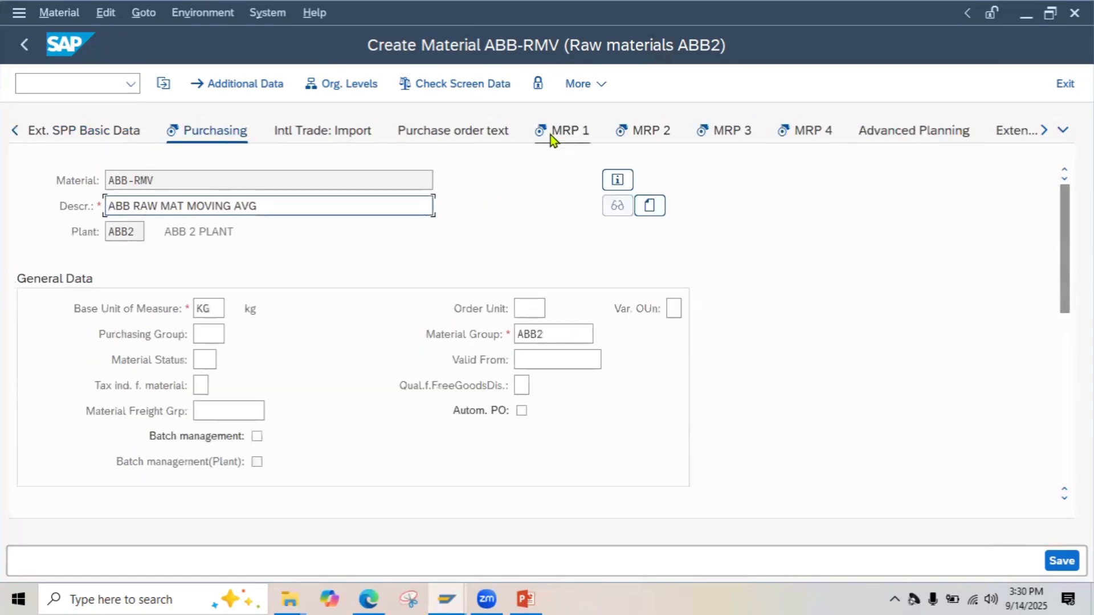
left_click(214, 335)
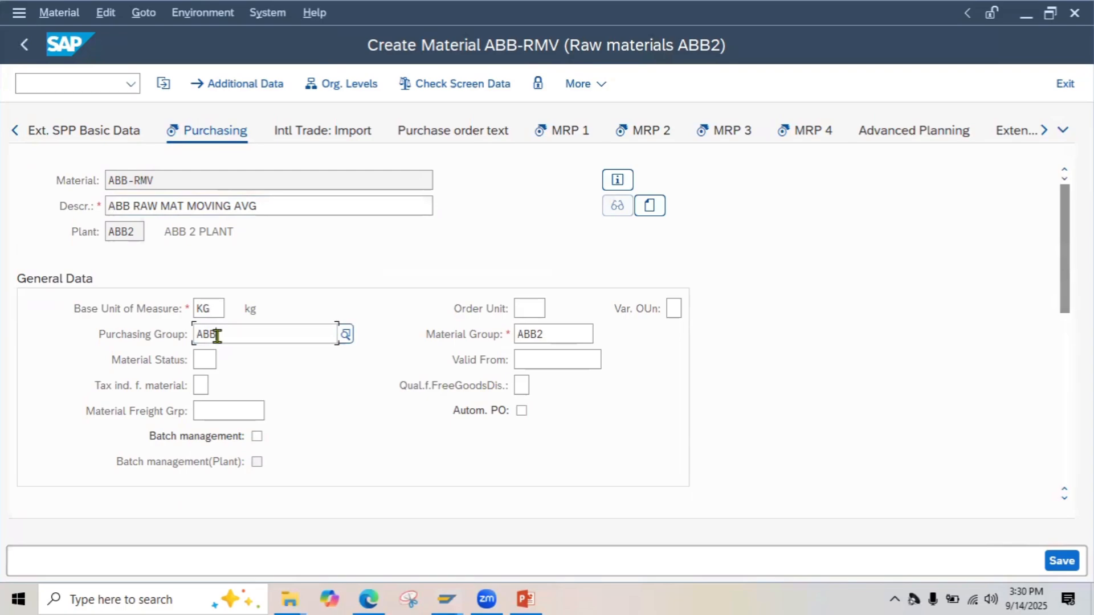
key("Return")
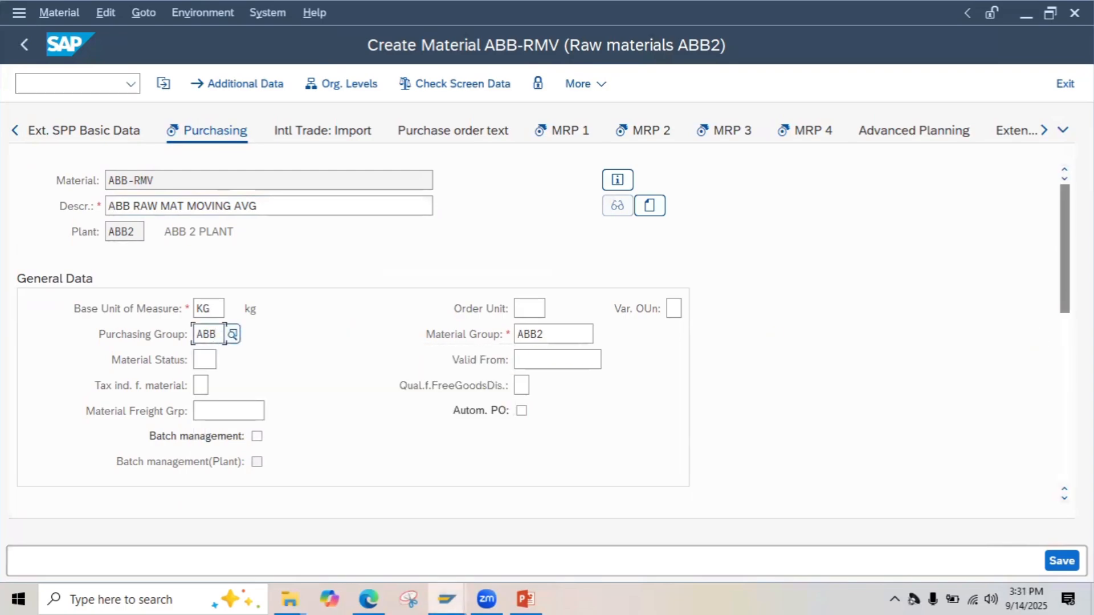
scroll(1051, 314, "down", 5)
scroll(353, 330, "down", 3)
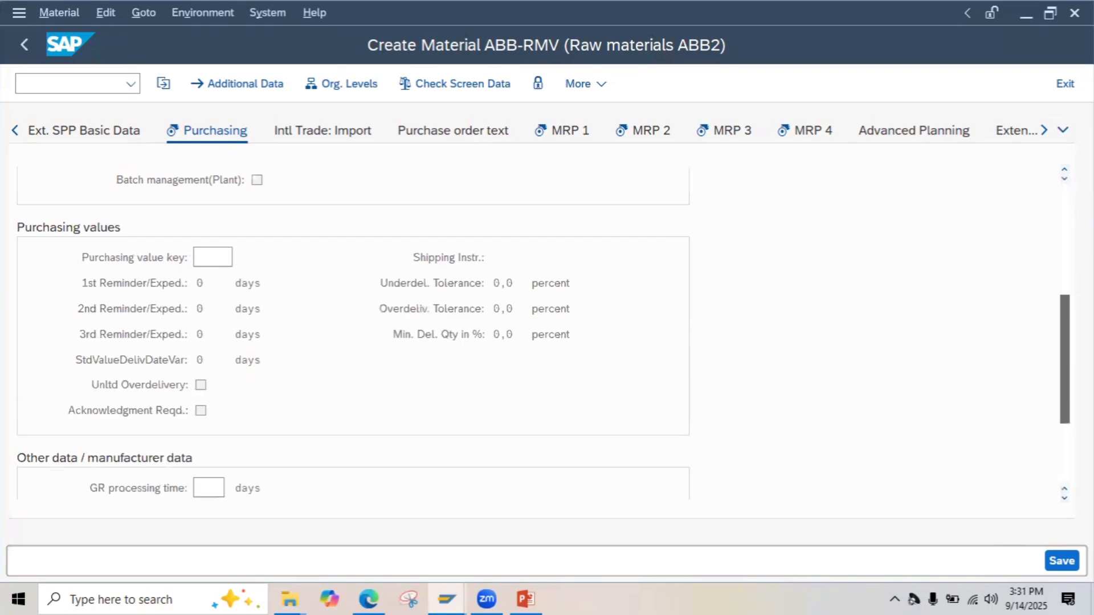
scroll(543, 338, "down", 1)
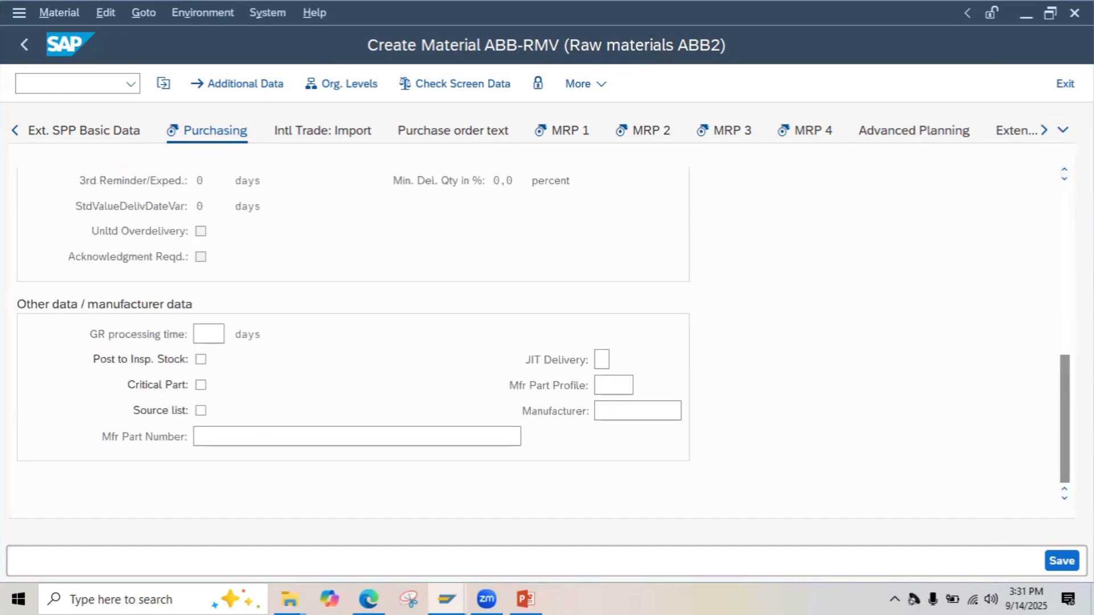
- Set the valuation class to R-MV (Raw Materials Moving Avg) in the Accounting 1 view
left_click(1063, 130)
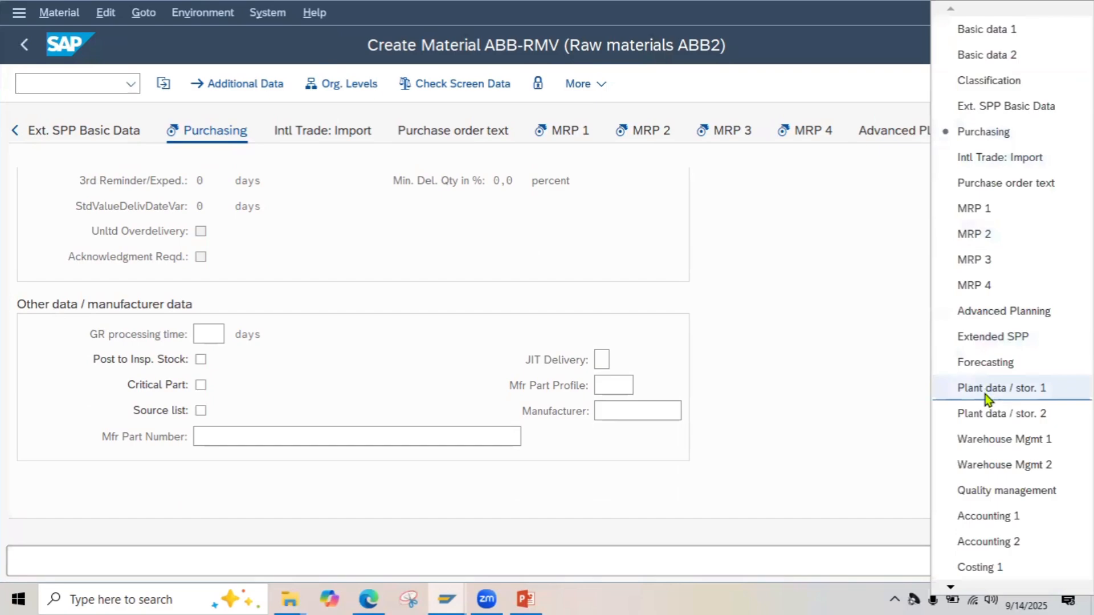
left_click(976, 505)
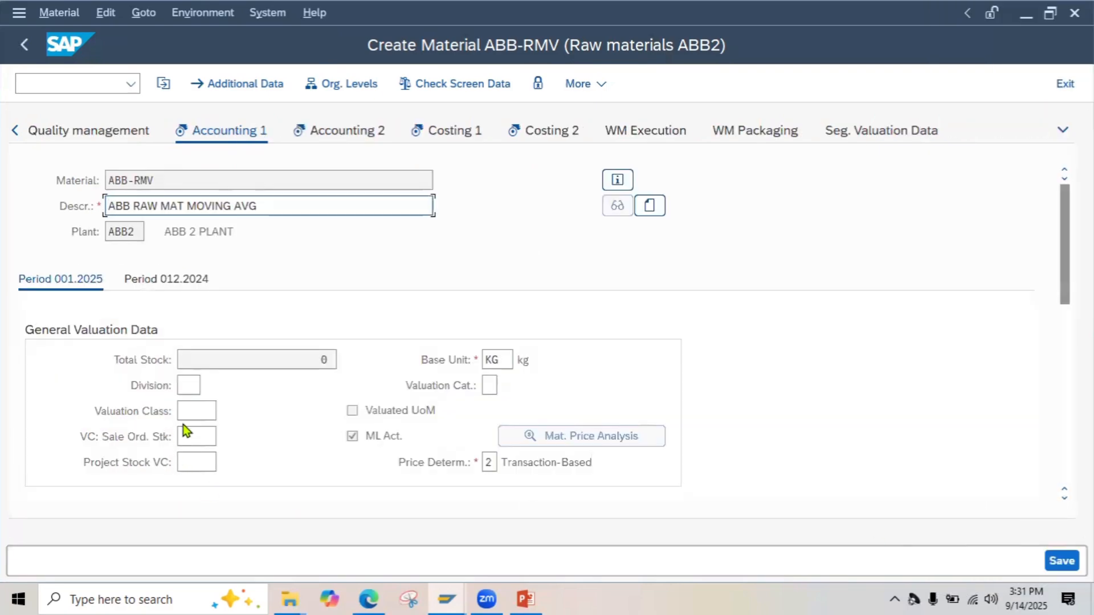
left_click(191, 413)
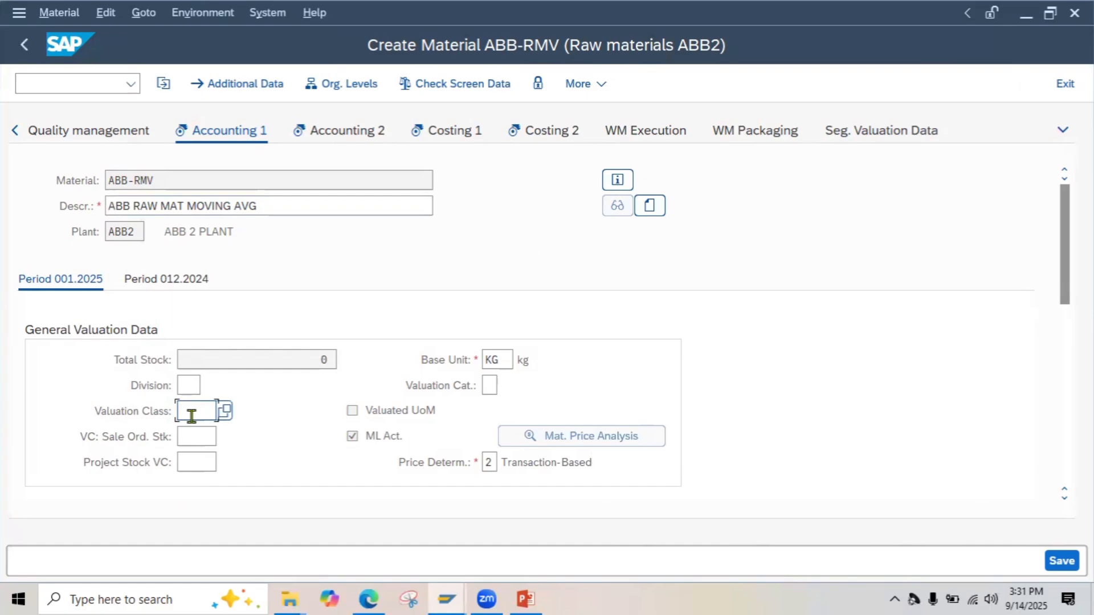
type("R-RV")
key("F4")
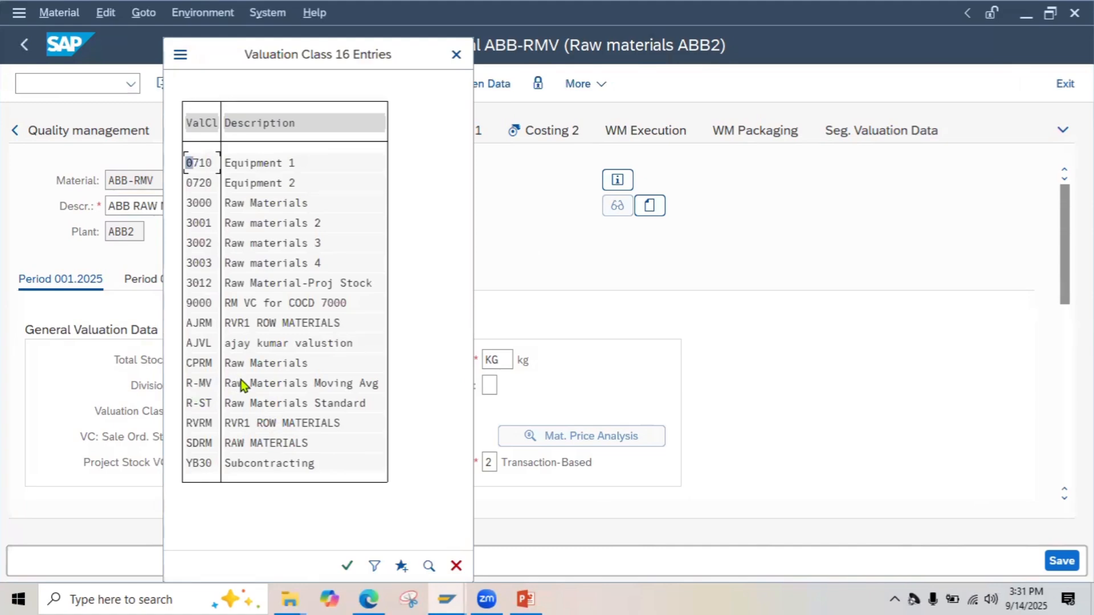
double_click(240, 382)
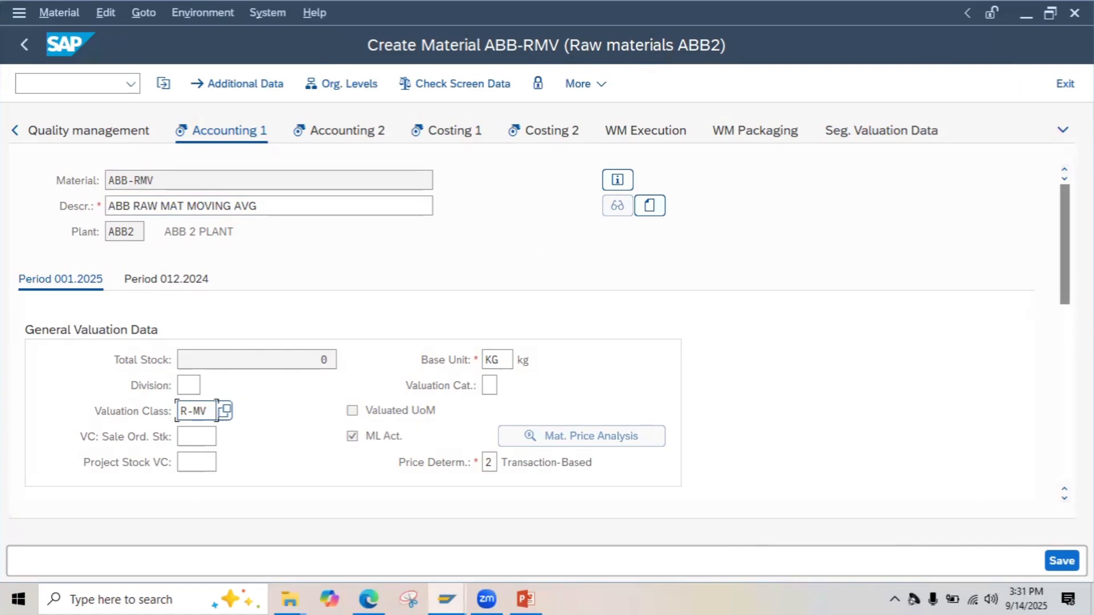
- Set the price control to V in the Accounting 1 prices and values
scroll(702, 471, "down", 3)
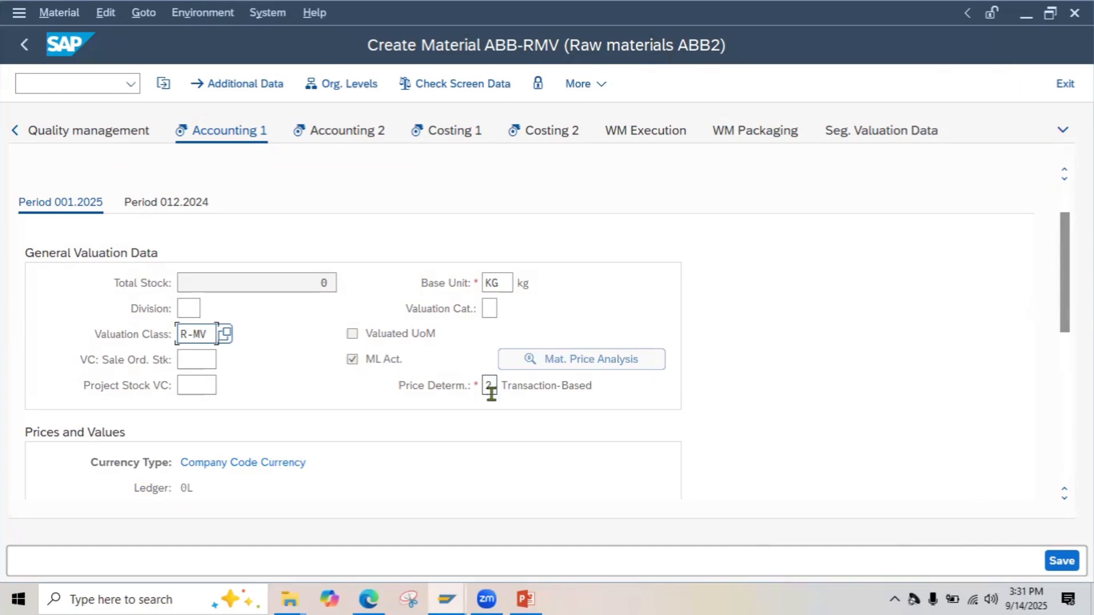
left_click_drag(1064, 299, 1064, 388)
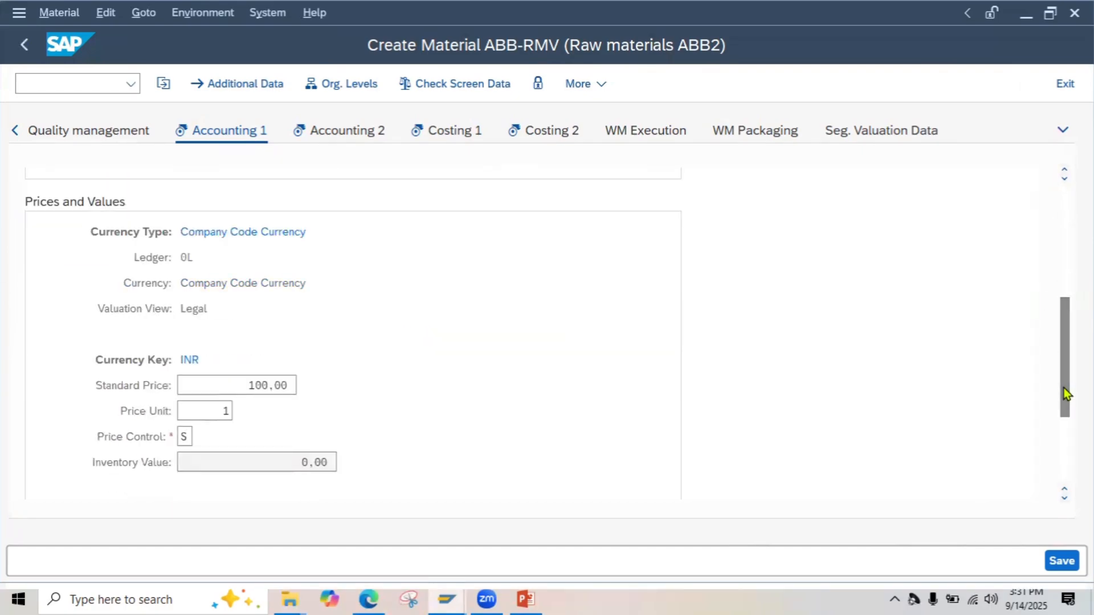
double_click(181, 438)
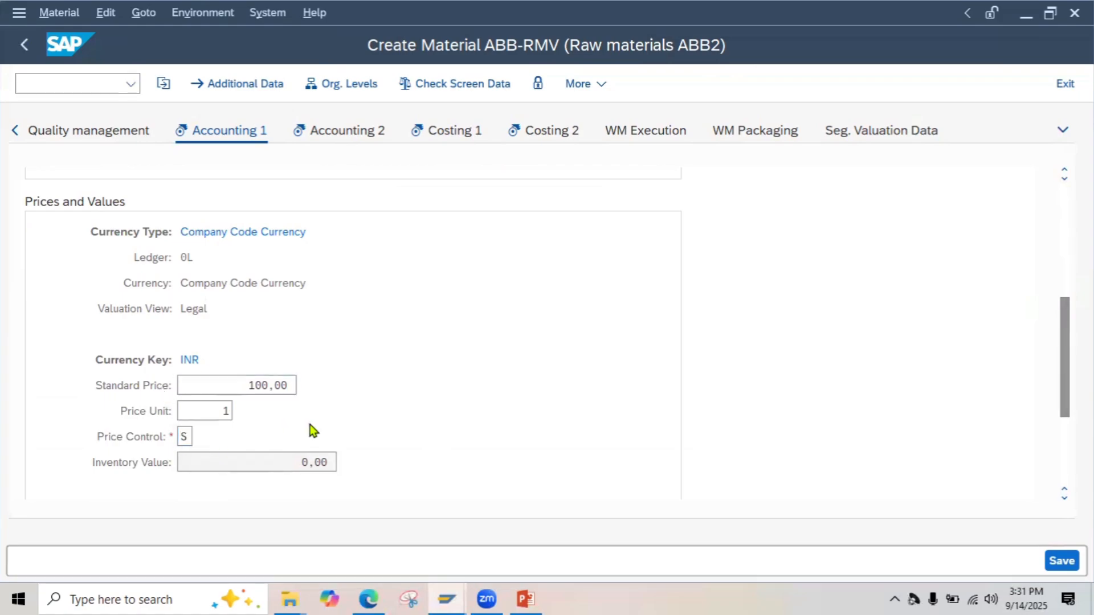
key("F4")
key("Escape")
type("V")
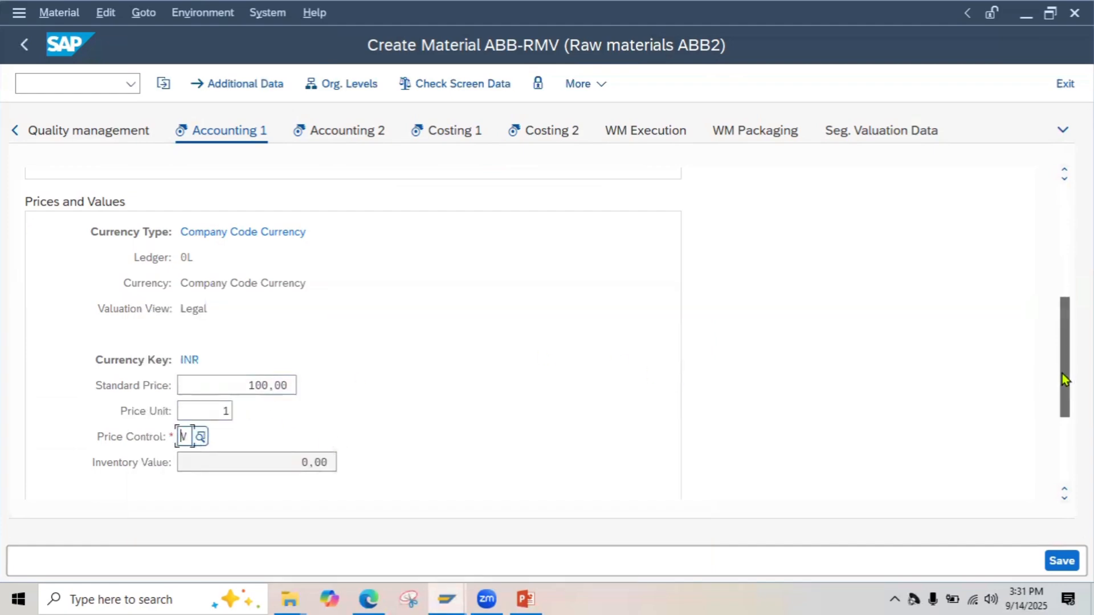
- Enter 100 as the periodic unit price for price control V and continue past Accounting 1
left_click_drag(1062, 374, 1064, 419)
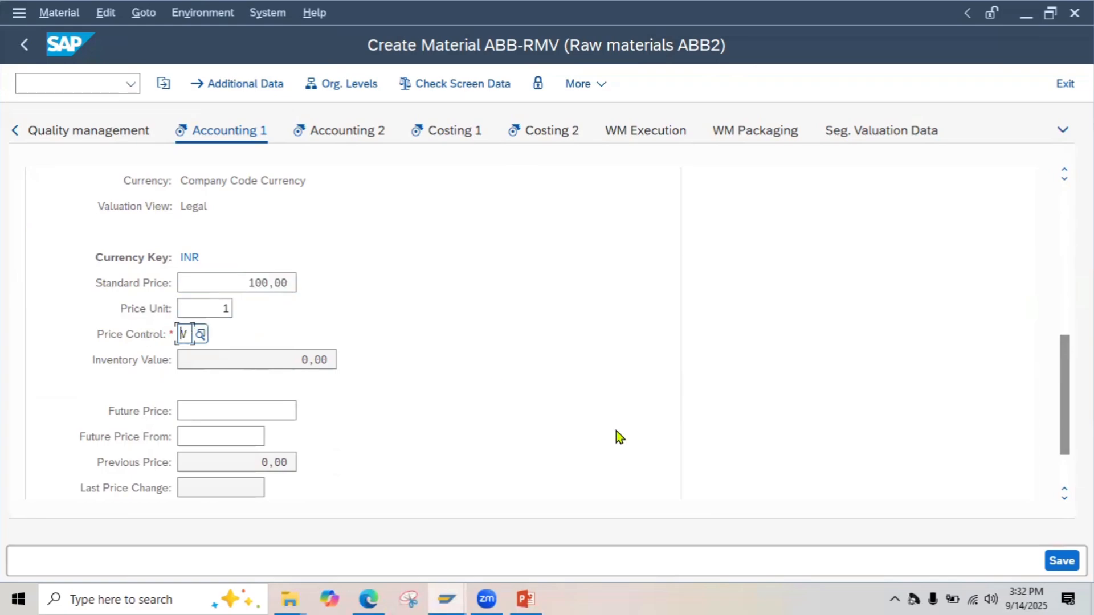
left_click(1058, 569)
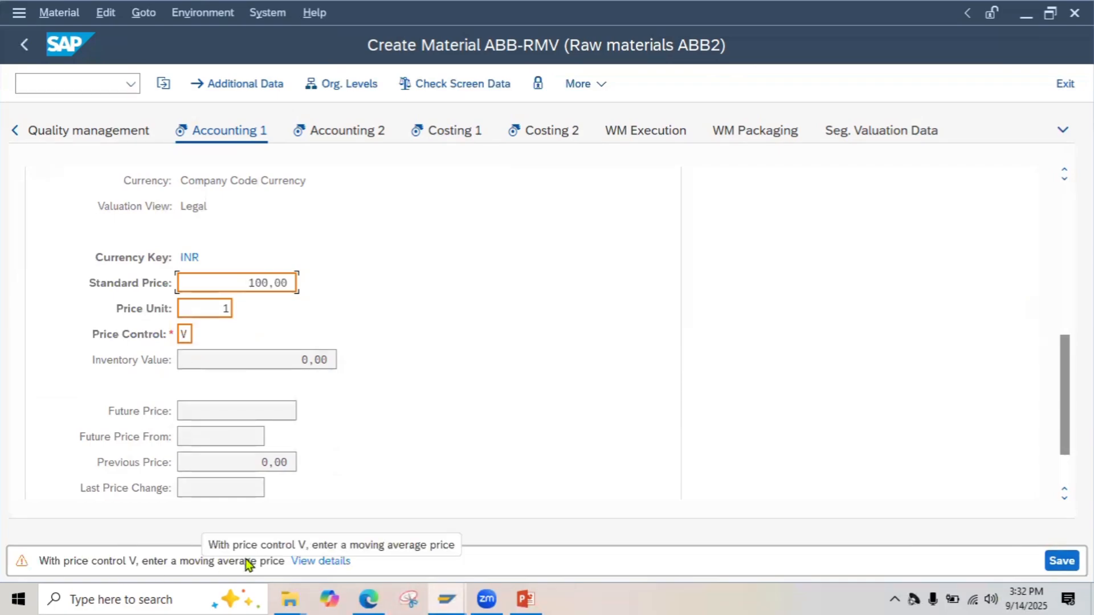
key("Return")
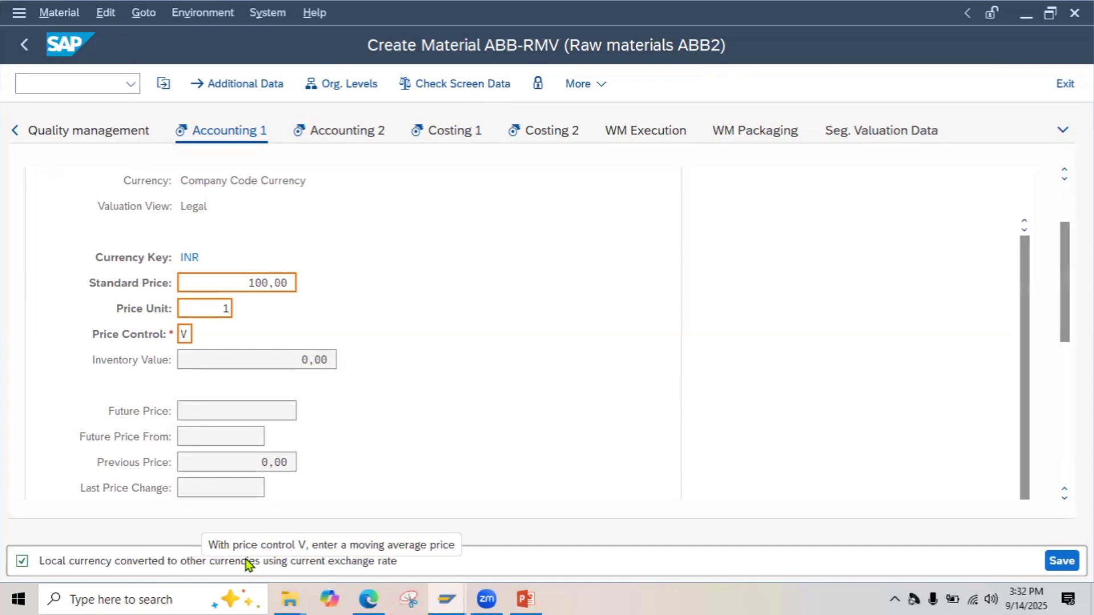
key("Return")
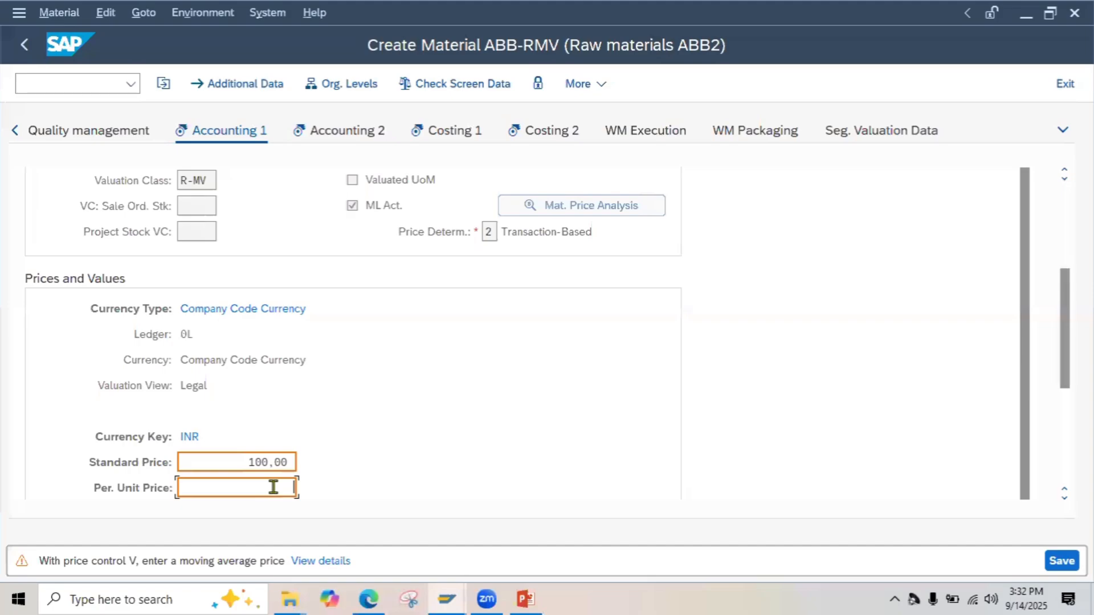
type("100")
key("Return")
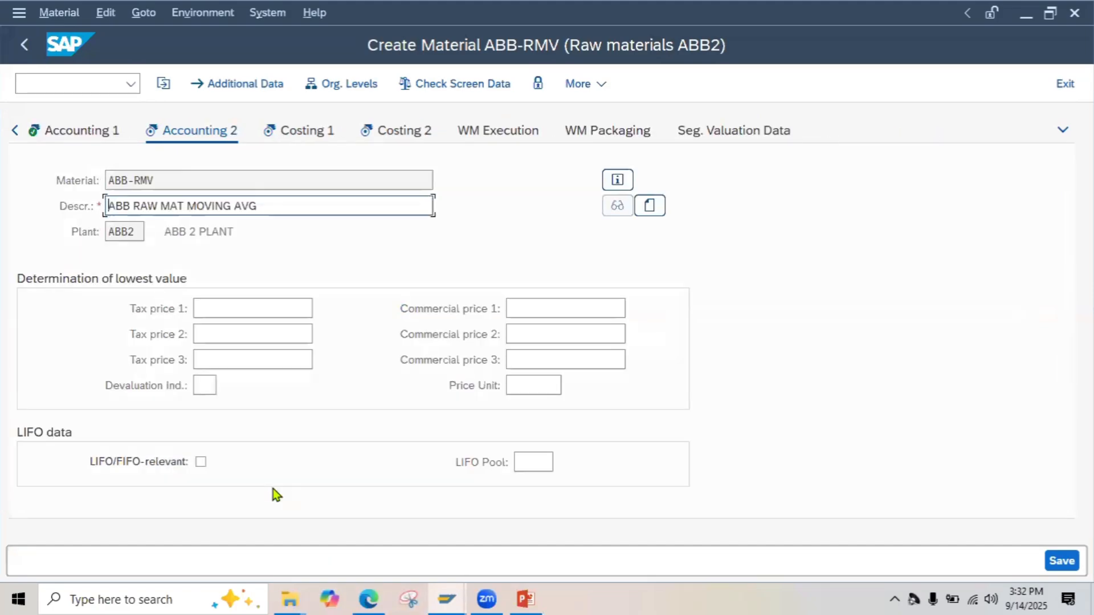
- Continue through the Accounting 2 and Costing 1 views without assigning a profit center and save the material
key("Return")
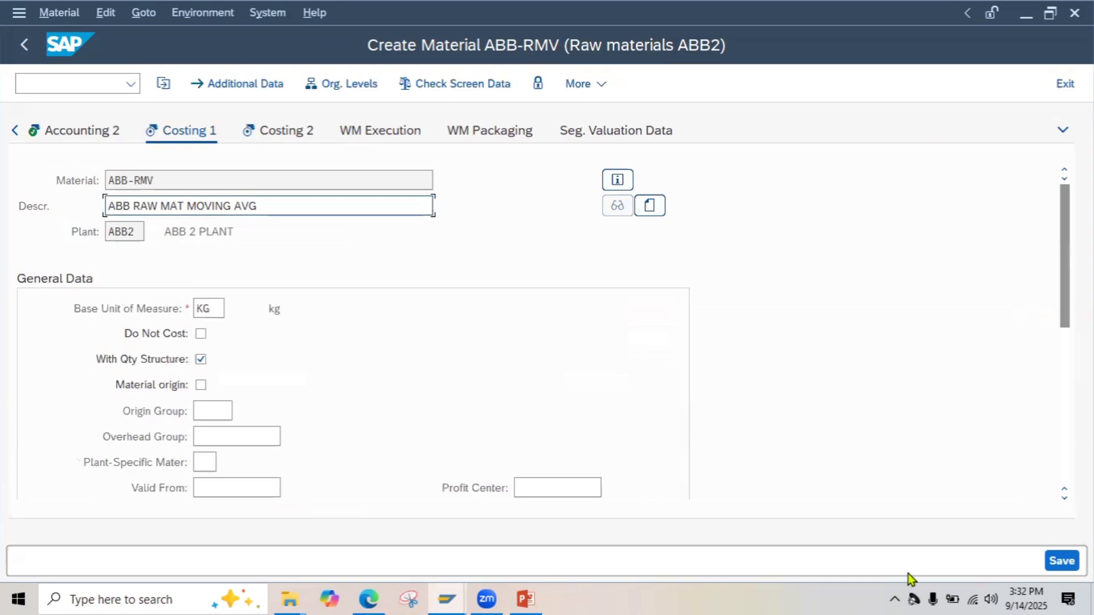
key("Return")
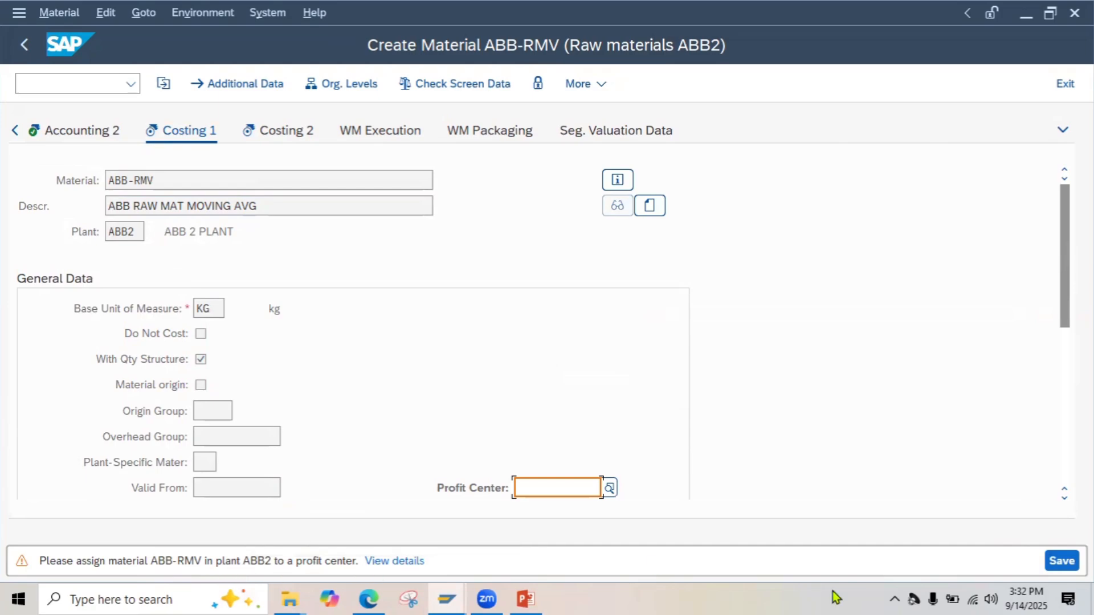
left_click(1054, 562)
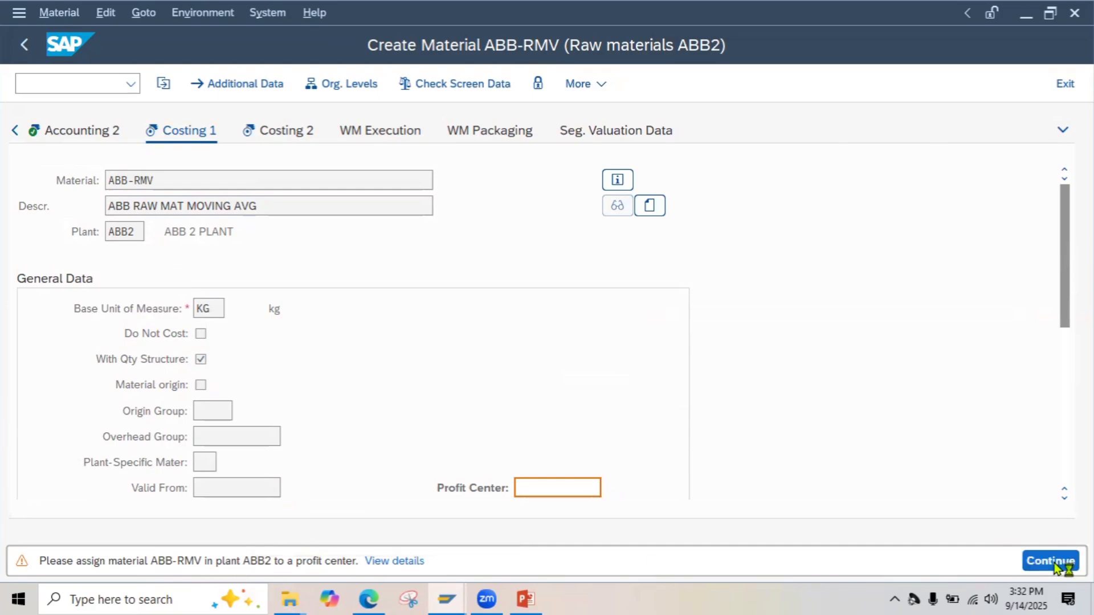